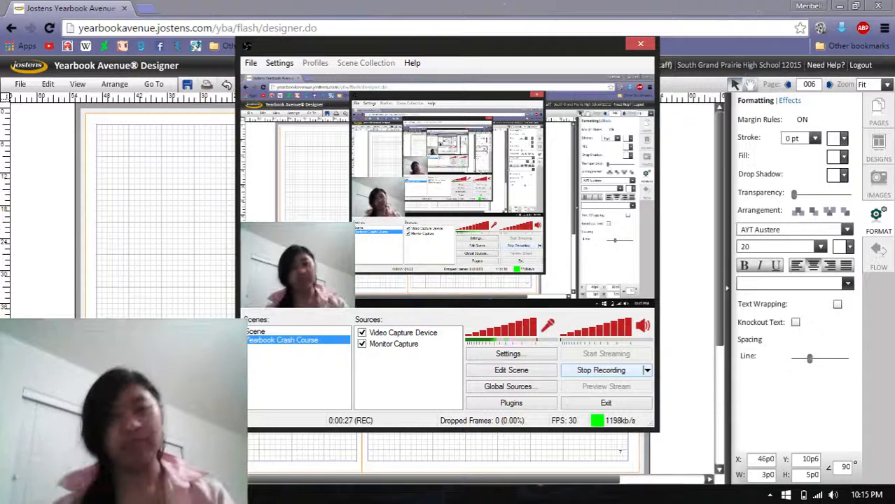
# - Switch to Yearbook Avenue Designer and delete the image box and AVID label in the right page's upper outer corner
pyautogui.hotkey('alt', 'Tab')
pyautogui.click(647, 239)
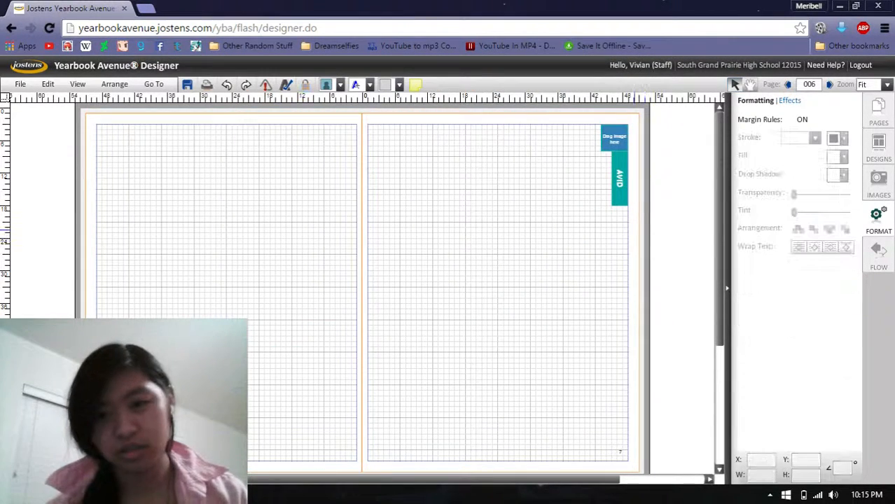
pyautogui.moveTo(635, 232); pyautogui.dragTo(568, 94)
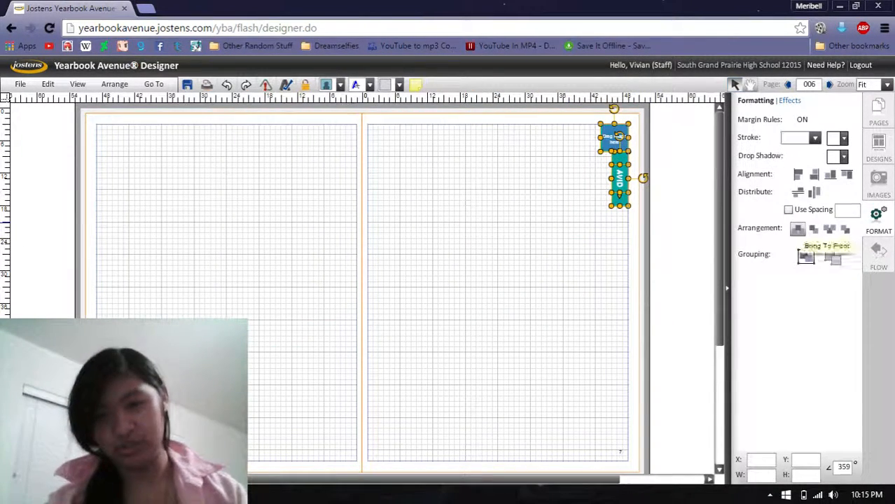
pyautogui.press('Delete')
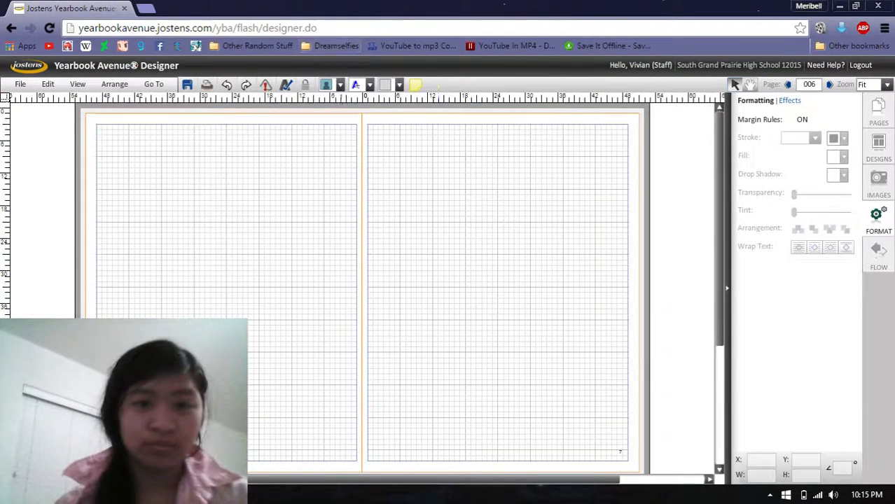
# - Place a new image box on the right page at about X 15p6, Y 19p0 and set its width to 5 picas
pyautogui.click(250, 322)
pyautogui.moveTo(249, 321); pyautogui.dragTo(461, 232)
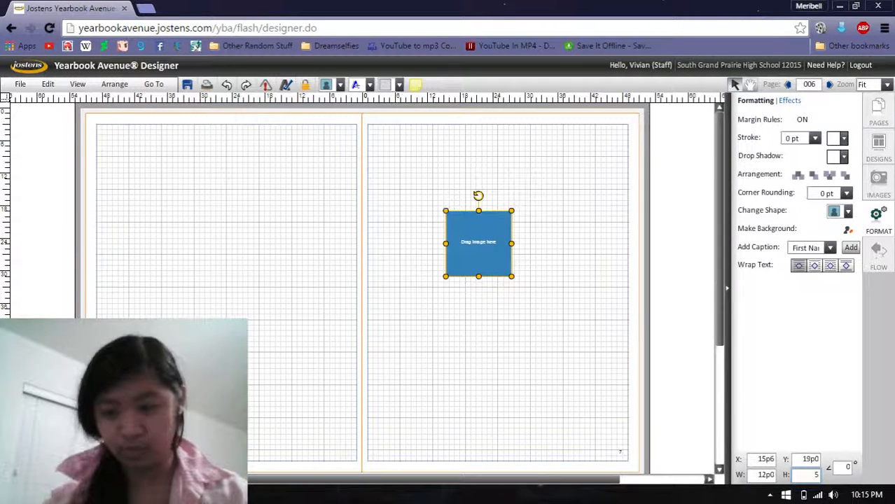
pyautogui.doubleClick(758, 475)
pyautogui.write('5')
pyautogui.press('Return')
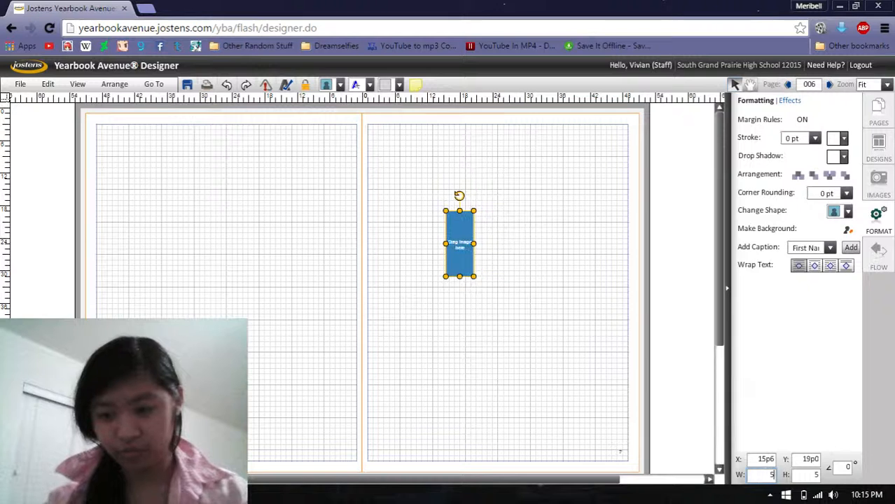
# - Set the image box's height to 5 picas and move it to the right page's upper outer margin corner at X 44p0, Y 3p0
pyautogui.doubleClick(807, 475)
pyautogui.click(866, 495)
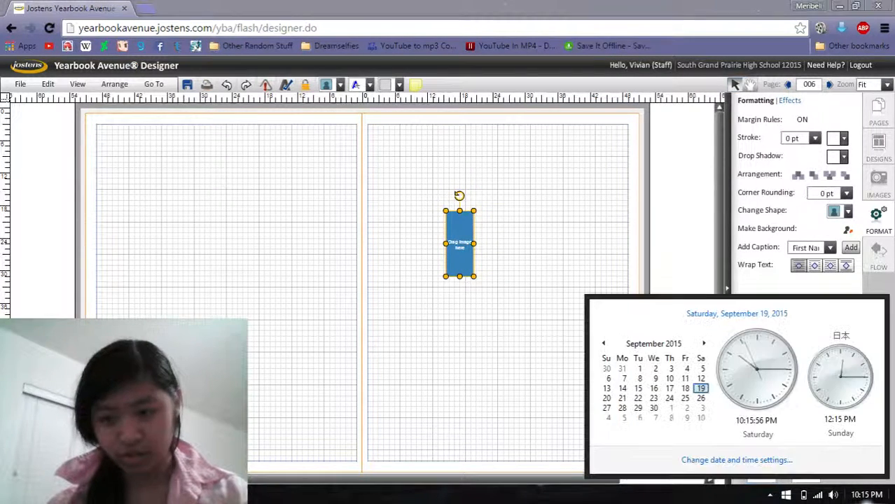
pyautogui.click(509, 406)
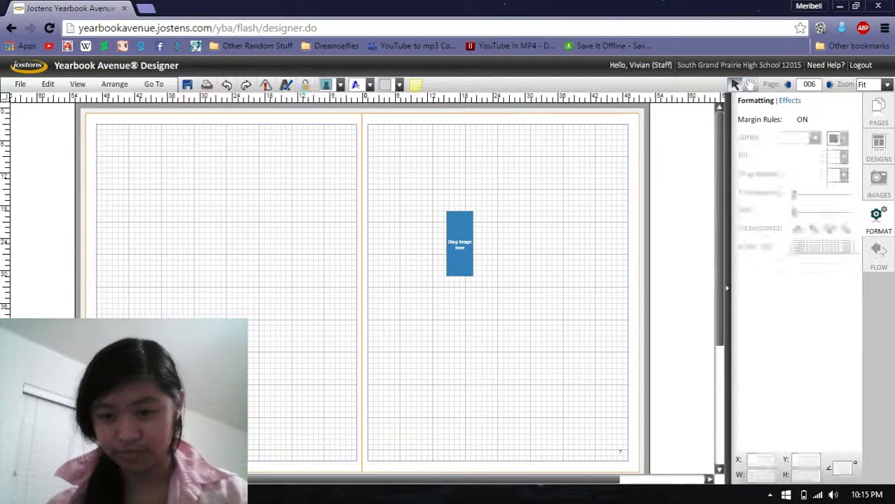
pyautogui.click(463, 259)
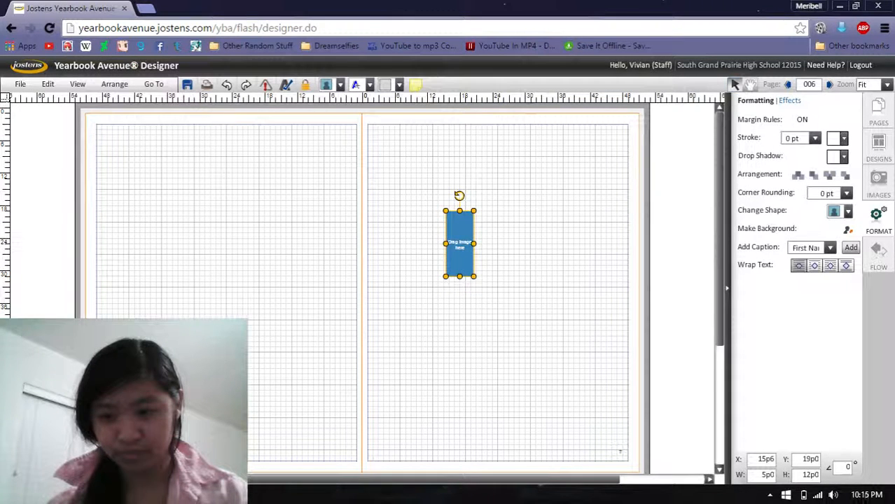
pyautogui.doubleClick(809, 475)
pyautogui.write('5p0')
pyautogui.press('Return')
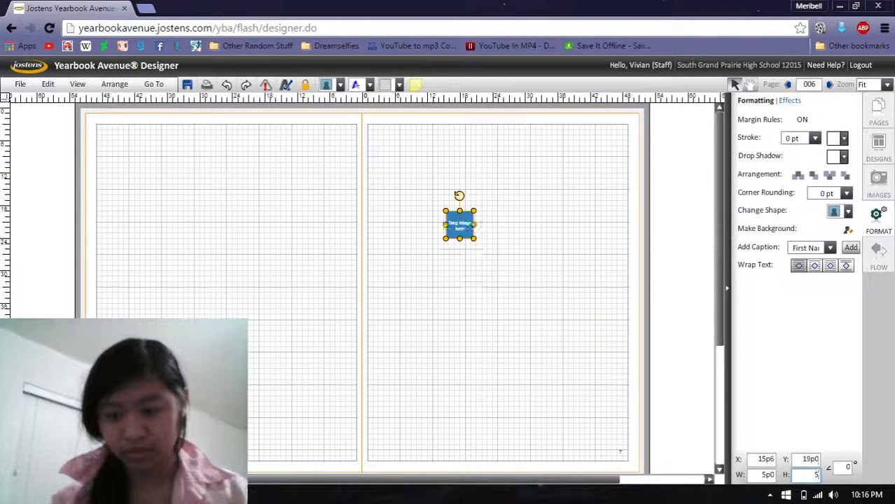
pyautogui.moveTo(456, 226); pyautogui.dragTo(609, 139)
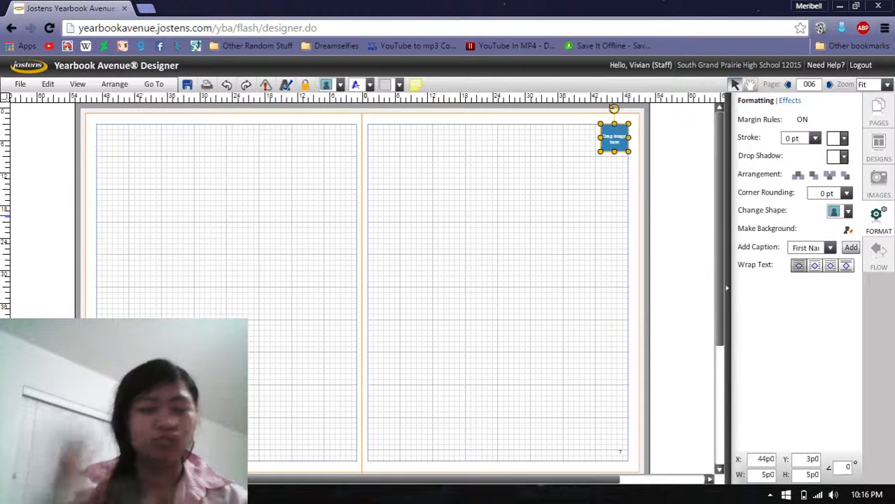
pyautogui.click(596, 269)
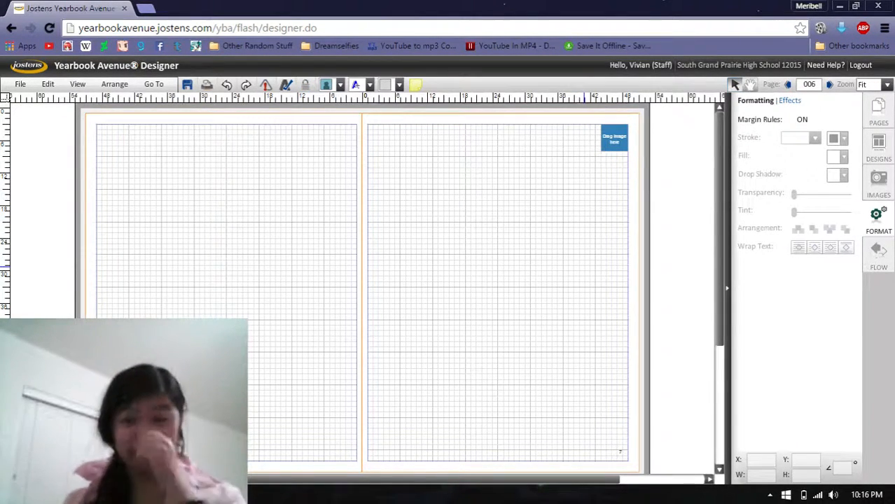
# - Give the image box a 3 pt stroke in the teal Robust: RB Wave colour
pyautogui.click(617, 140)
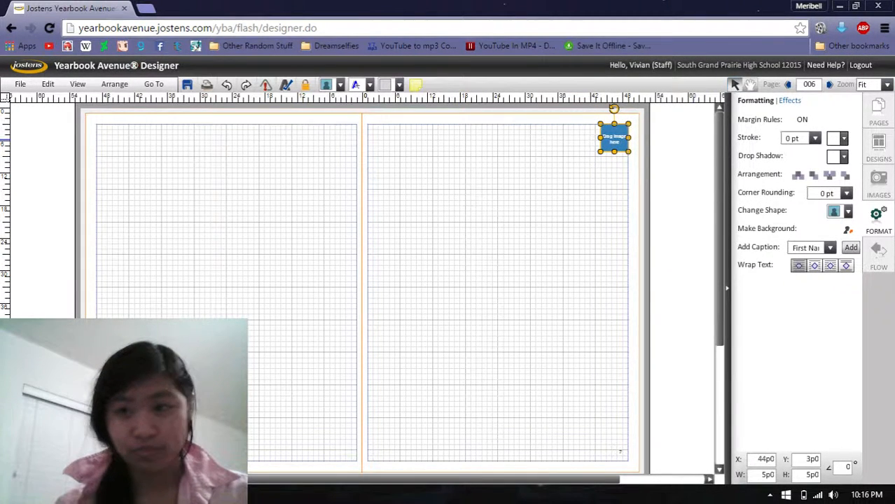
pyautogui.click(815, 138)
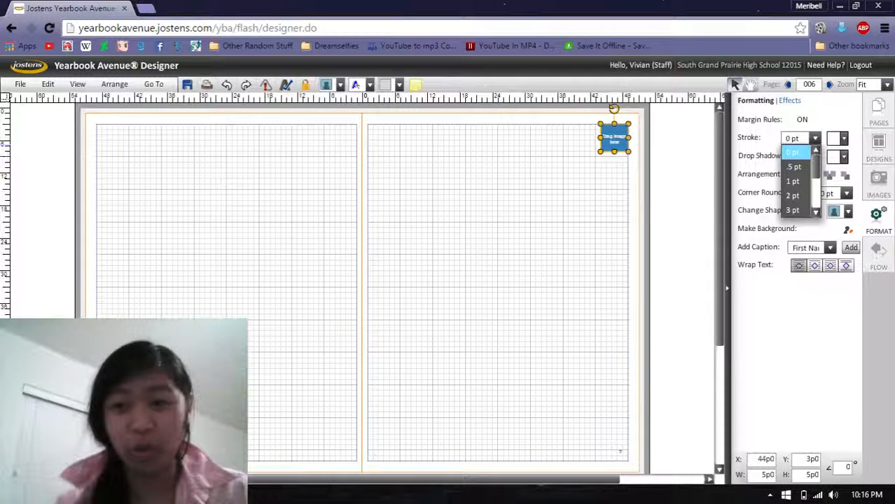
pyautogui.scroll(-2, 794, 165)
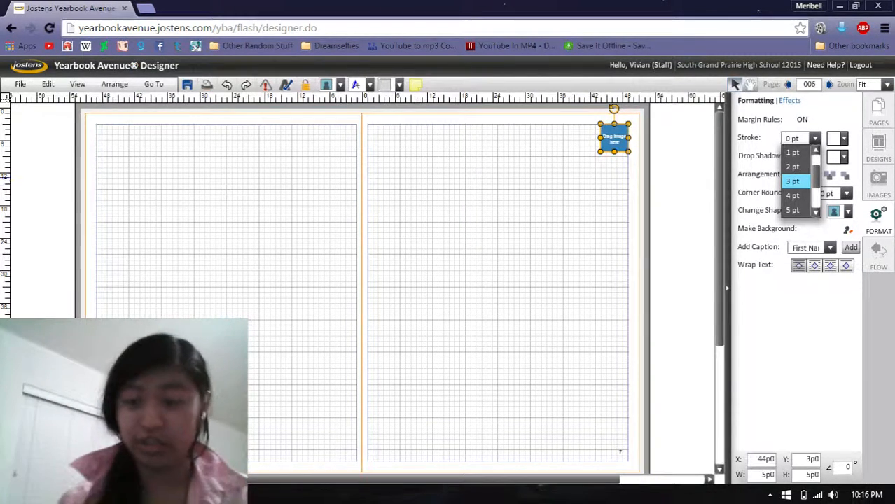
pyautogui.click(792, 180)
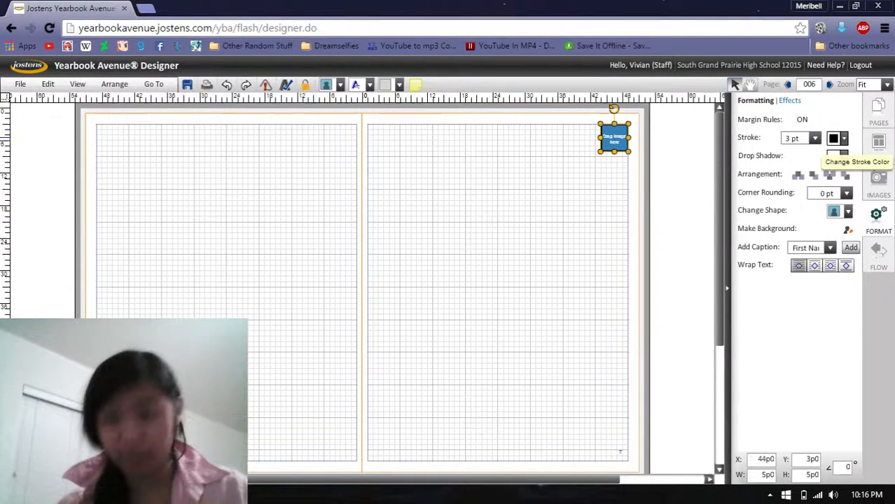
pyautogui.click(833, 139)
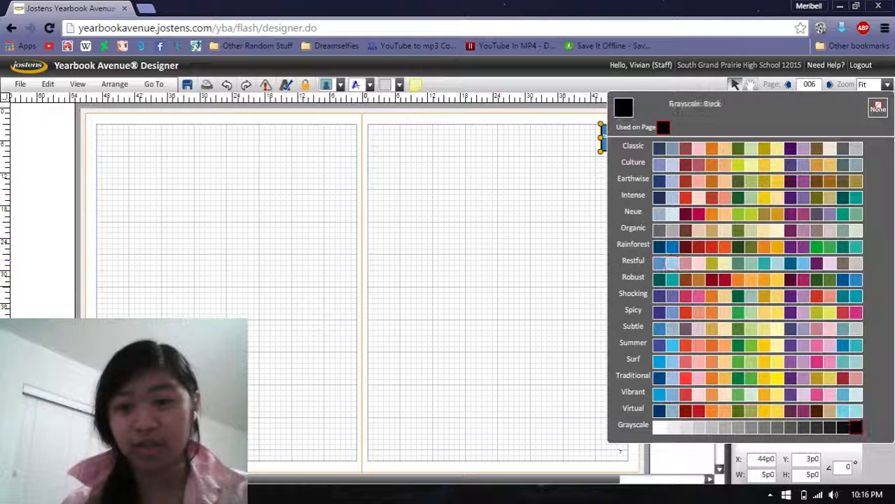
pyautogui.click(666, 272)
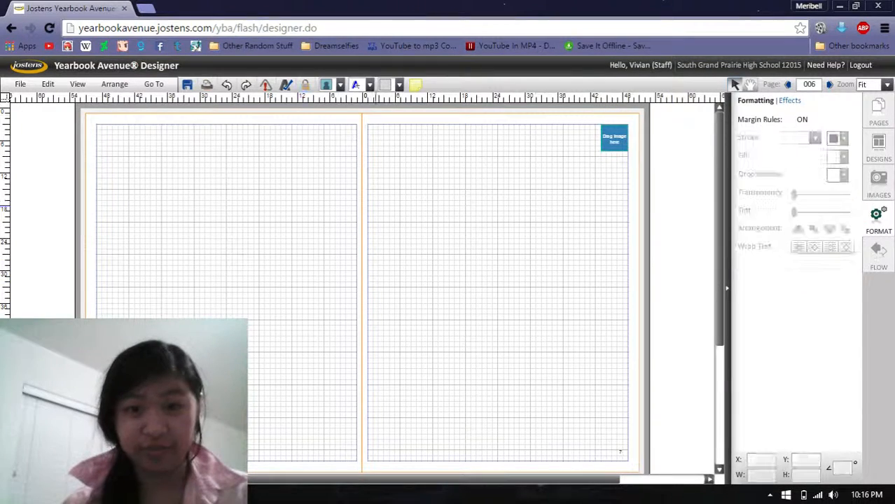
# - Add a grey rectangle shape to the right page and set its width to 3 picas
pyautogui.moveTo(384, 84); pyautogui.dragTo(487, 241)
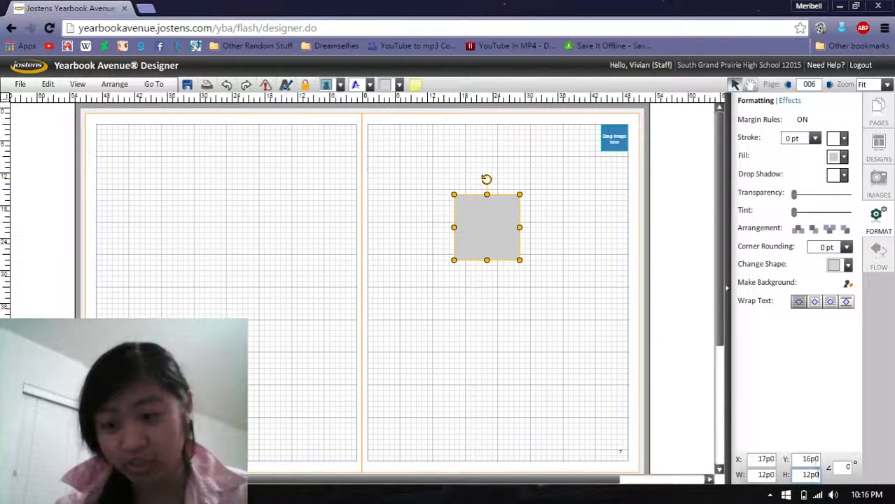
pyautogui.doubleClick(766, 476)
pyautogui.write('3')
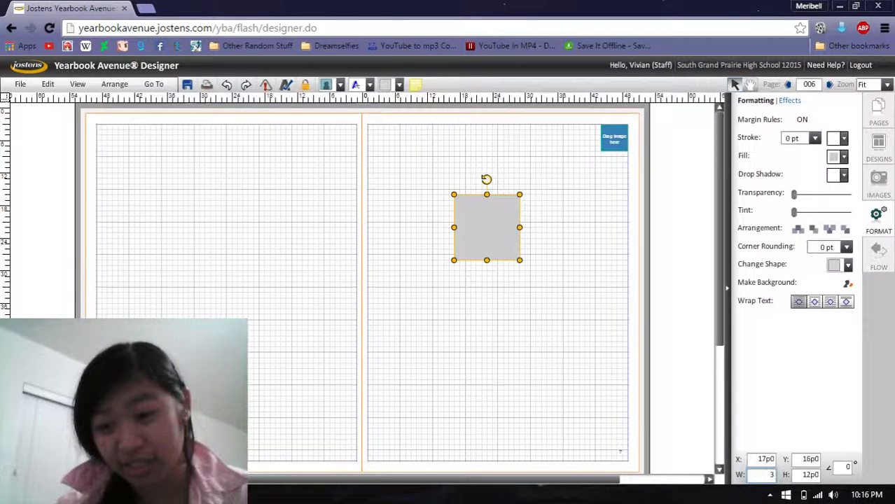
pyautogui.press('Return')
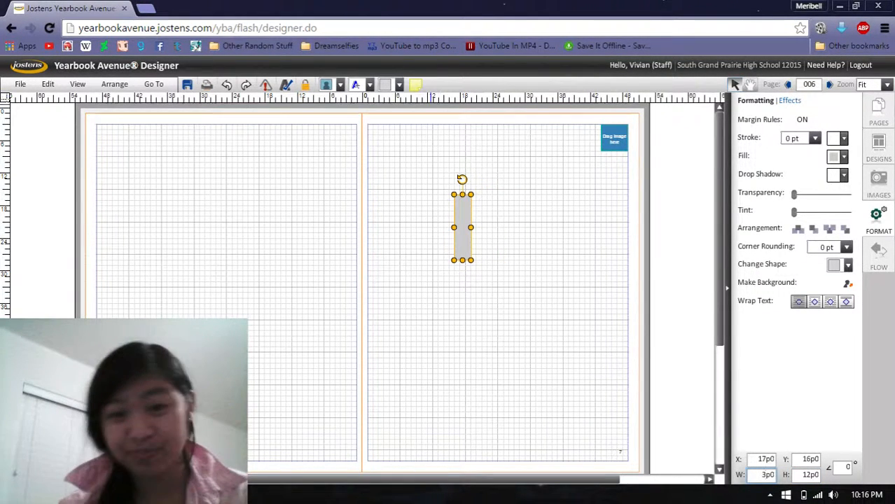
# - Move the rectangle directly below the image box, against the outer margin, at X 46p0, Y 8p0
pyautogui.moveTo(461, 207); pyautogui.dragTo(614, 181)
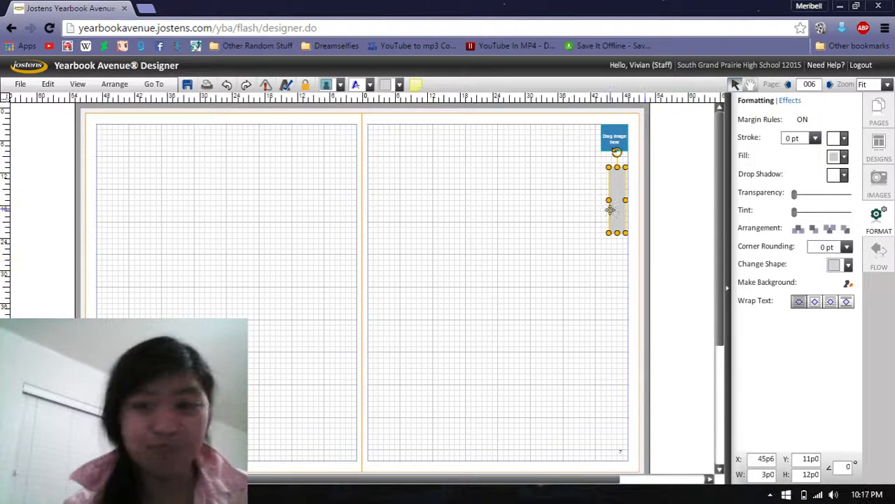
pyautogui.moveTo(619, 200); pyautogui.dragTo(625, 185)
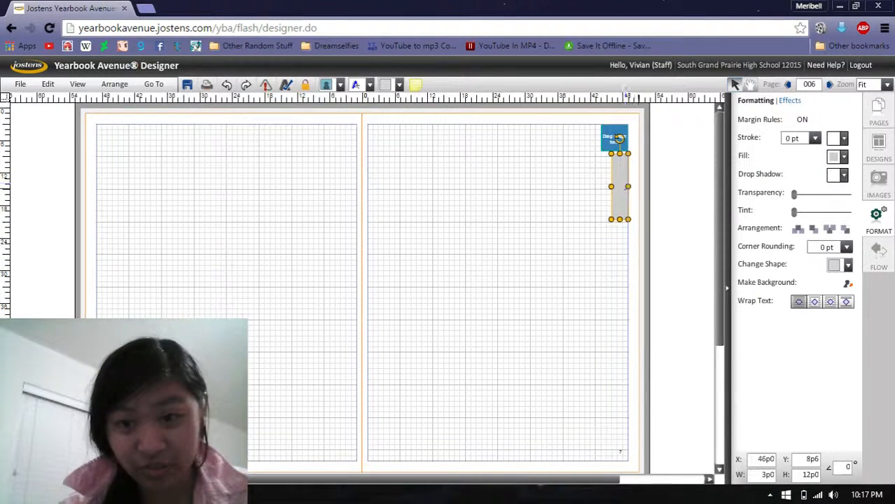
pyautogui.press('Left')
pyautogui.press('Up')
pyautogui.press('Right')
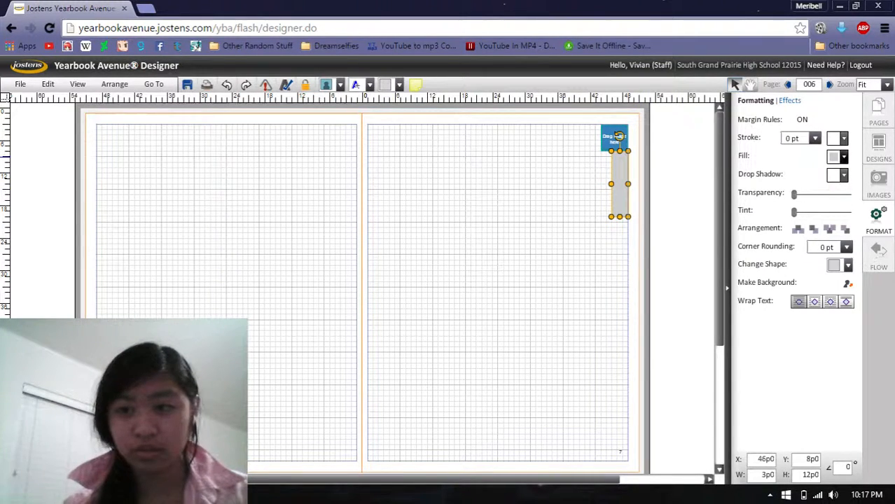
# - Fill the rectangle with the same teal Robust: RB Wave colour as the image box's stroke
pyautogui.click(842, 157)
pyautogui.click(677, 128)
pyautogui.click(669, 157)
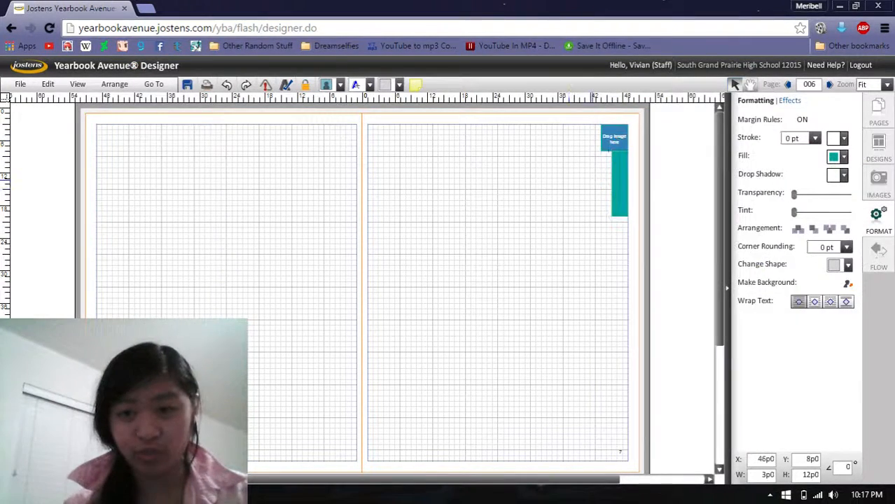
pyautogui.click(622, 174)
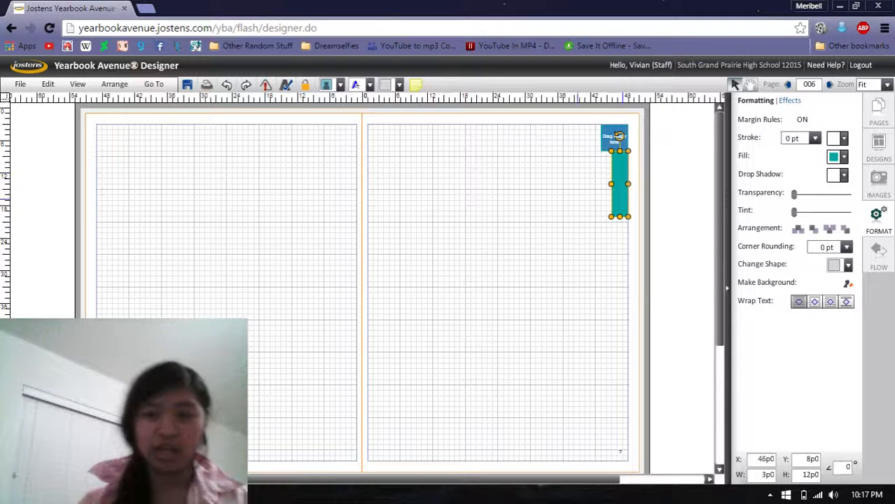
pyautogui.click(608, 217)
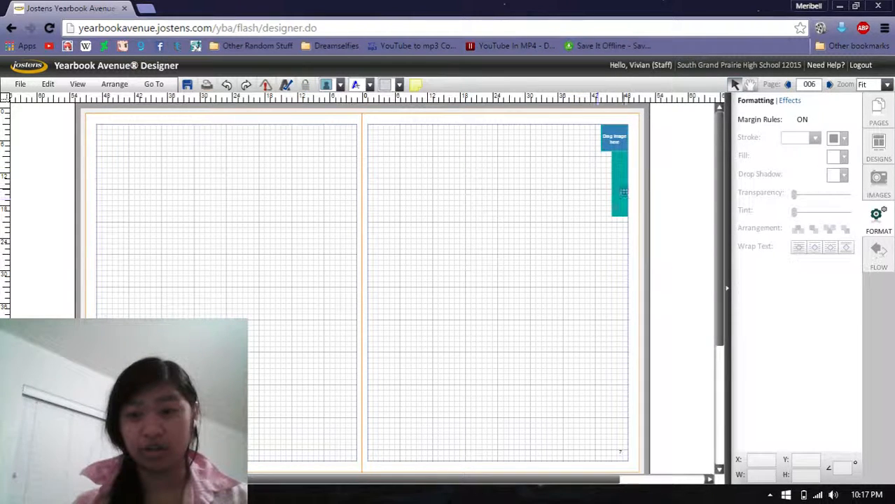
pyautogui.click(624, 188)
pyautogui.click(842, 155)
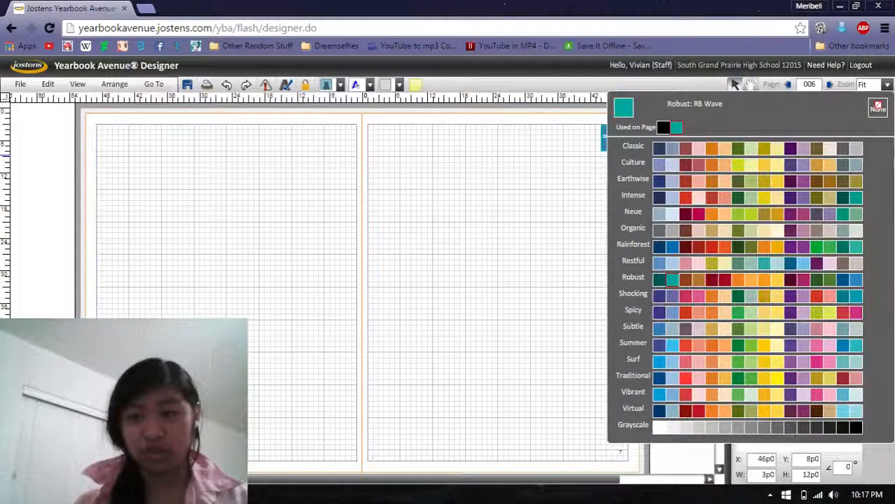
pyautogui.click(528, 182)
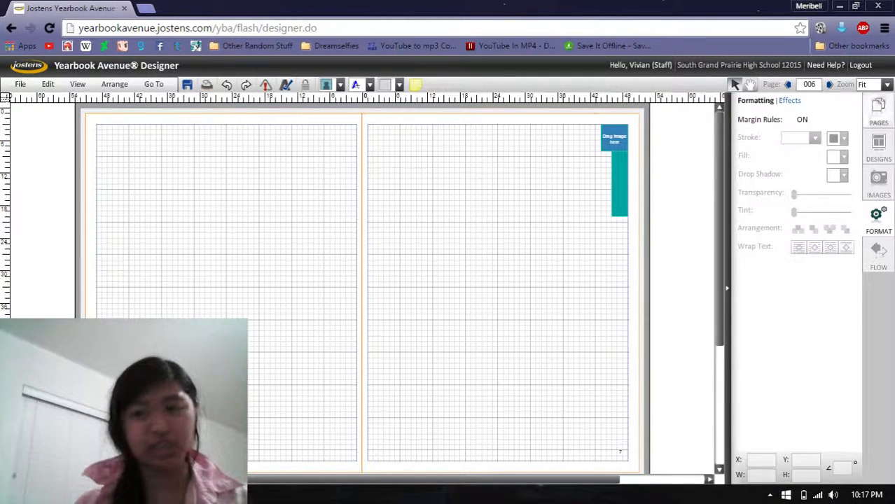
# - Zoom to 175% on the right page's upper outer corner and examine how the image box and teal rectangle line up
pyautogui.click(886, 84)
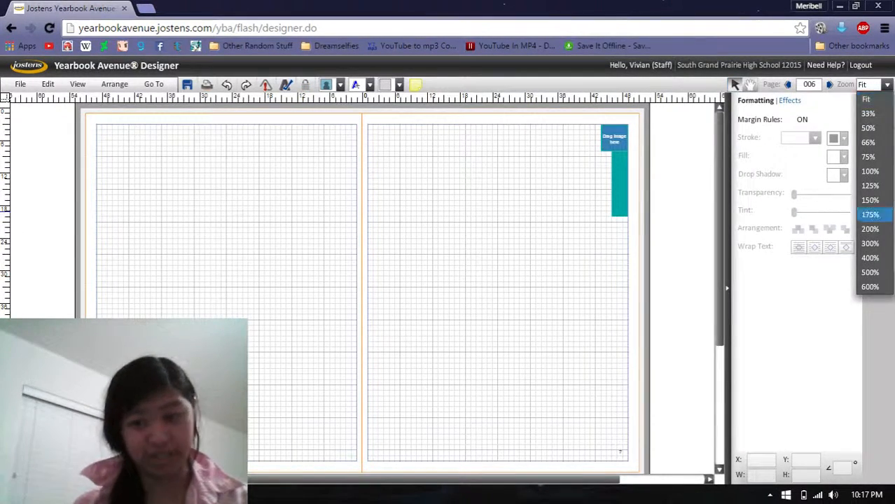
pyautogui.click(870, 215)
pyautogui.moveTo(394, 480); pyautogui.dragTo(534, 479)
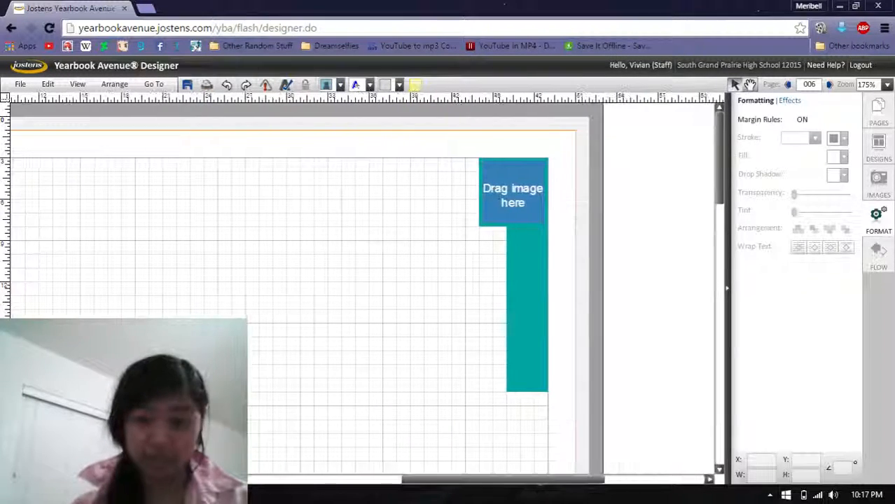
pyautogui.click(520, 314)
pyautogui.click(326, 263)
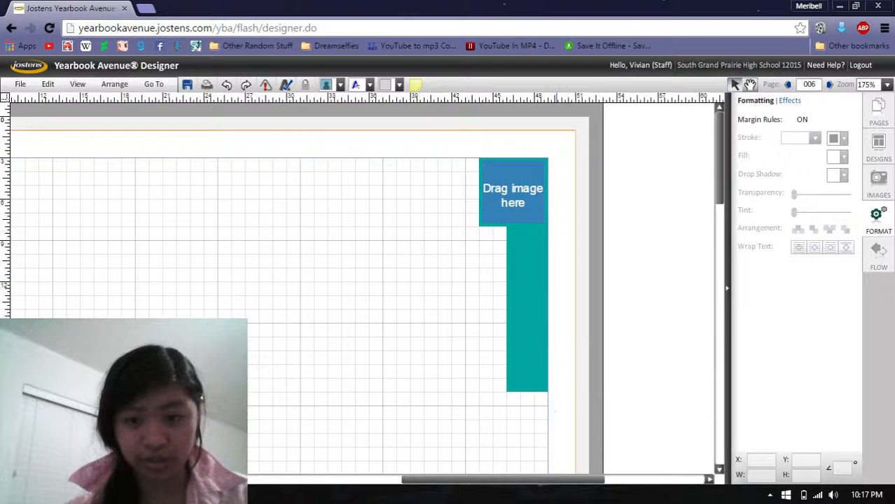
pyautogui.click(527, 287)
pyautogui.click(447, 204)
pyautogui.moveTo(443, 132); pyautogui.dragTo(581, 455)
pyautogui.click(573, 297)
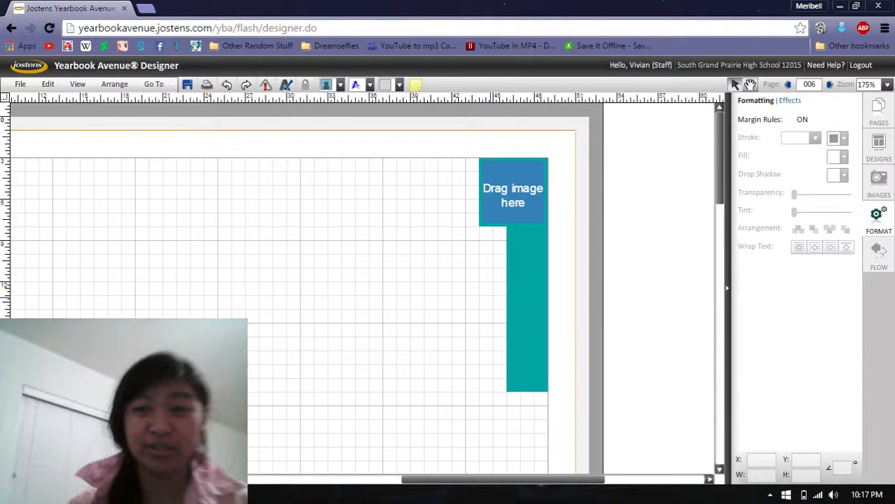
# - Widen the teal rectangle inward to 4p0 at X 45p0, keeping its outer edge on the page margin
pyautogui.click(508, 277)
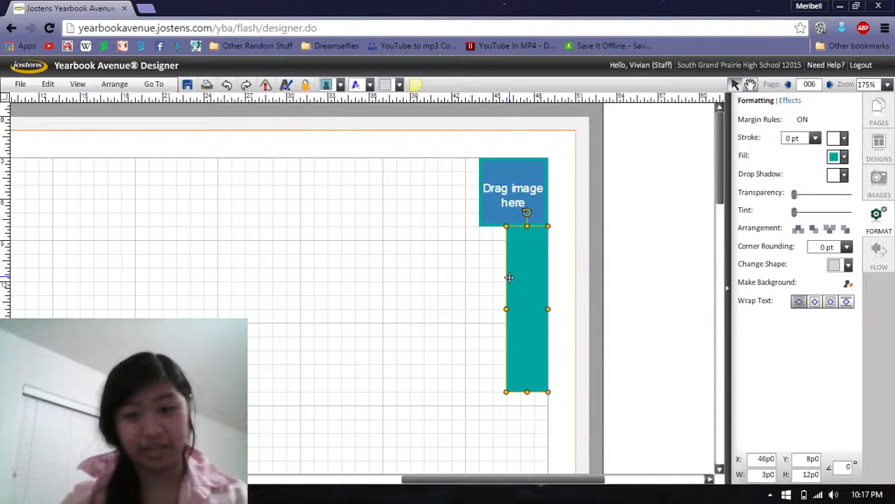
pyautogui.press('Left')
pyautogui.press('Left')
pyautogui.hotkey('shift', 'Right')
pyautogui.hotkey('shift', 'Right')
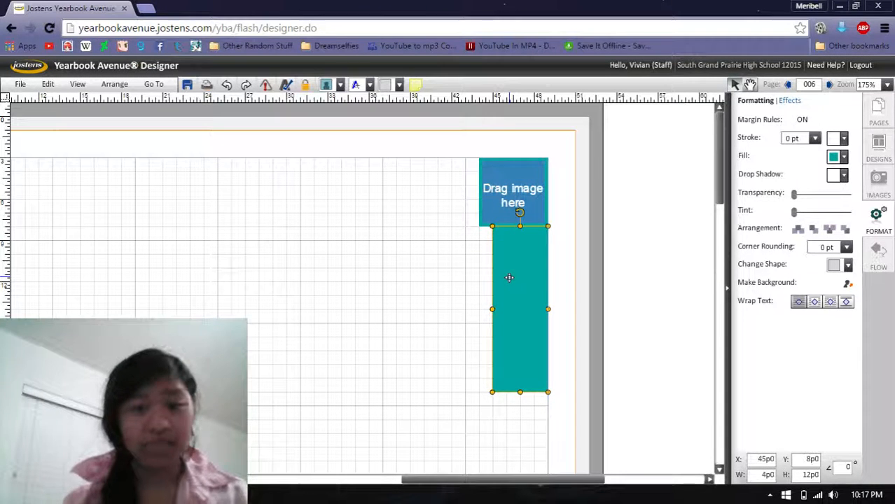
pyautogui.click(465, 287)
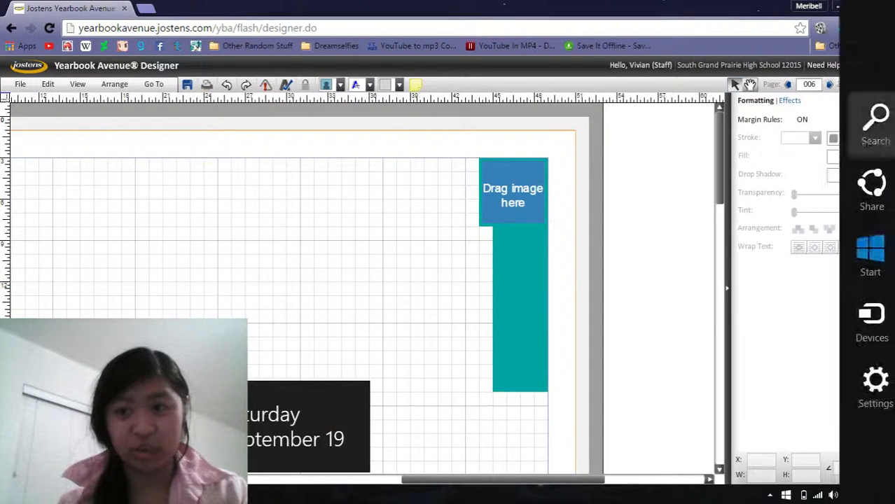
# - Add a text box in the fit-to-window view and place it on the right page beside the tab, at X 24p0, Y 7p6
pyautogui.click(887, 84)
pyautogui.click(872, 99)
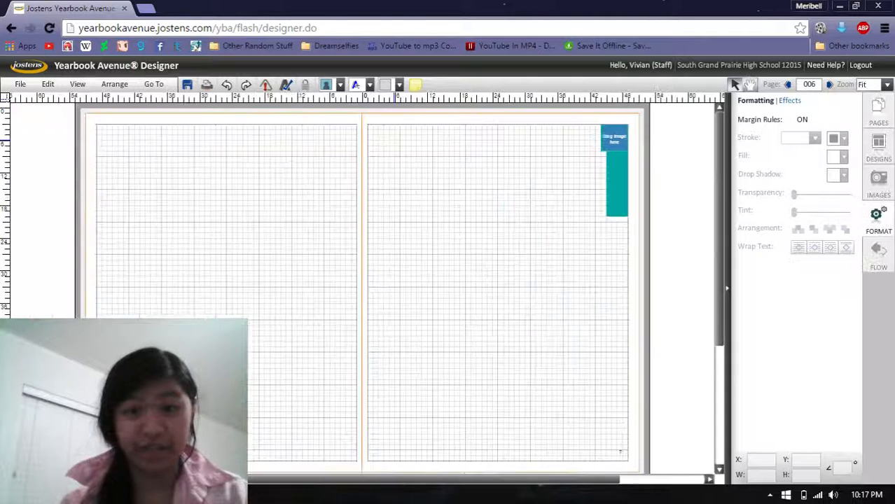
pyautogui.click(356, 84)
pyautogui.doubleClick(259, 342)
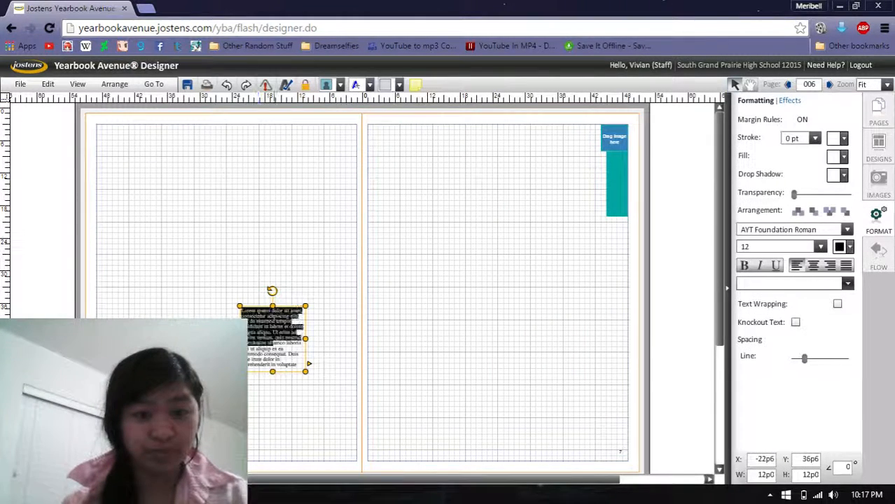
pyautogui.moveTo(279, 308); pyautogui.dragTo(539, 147)
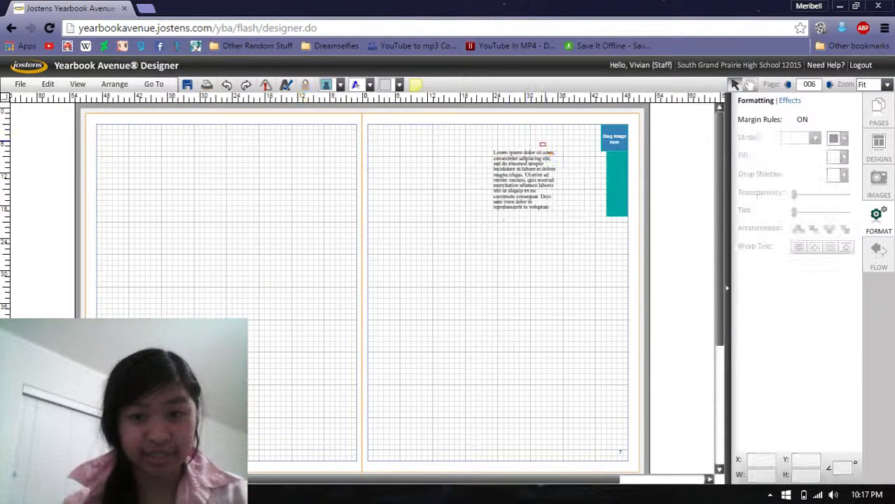
# - Replace the placeholder text with "FOREGIN EXCHANGE" and "SWAT" on a second line
pyautogui.click(530, 183)
pyautogui.hotkey('ctrl', 'a')
pyautogui.doubleClick(533, 188)
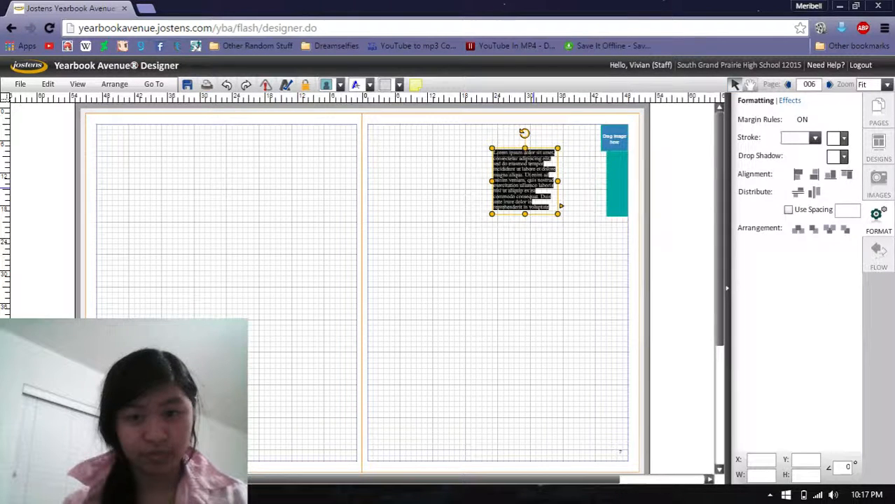
pyautogui.press('Delete')
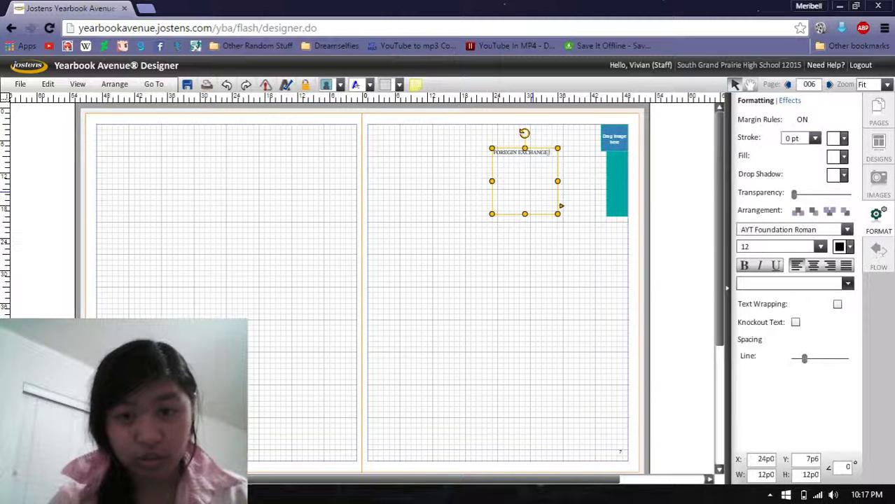
pyautogui.press('Return')
pyautogui.write('SWAT')
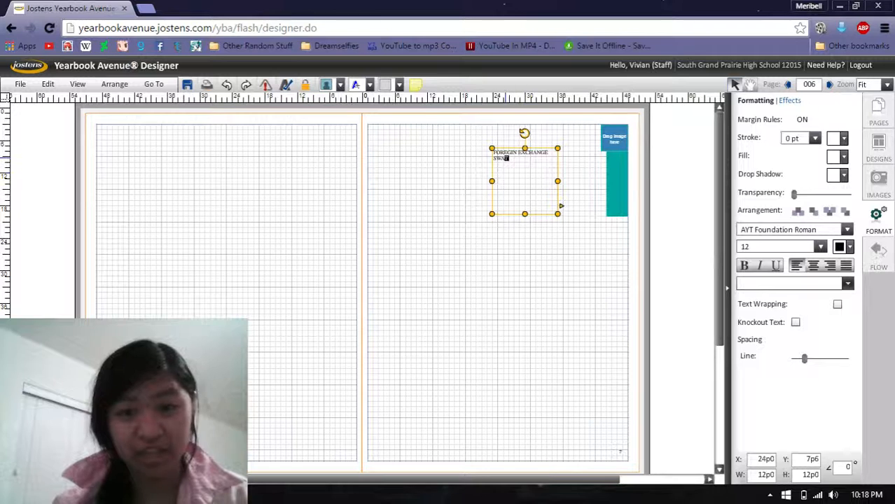
# - Centre both lines of the label text and set their font to AYT Austere
pyautogui.moveTo(506, 157); pyautogui.dragTo(492, 151)
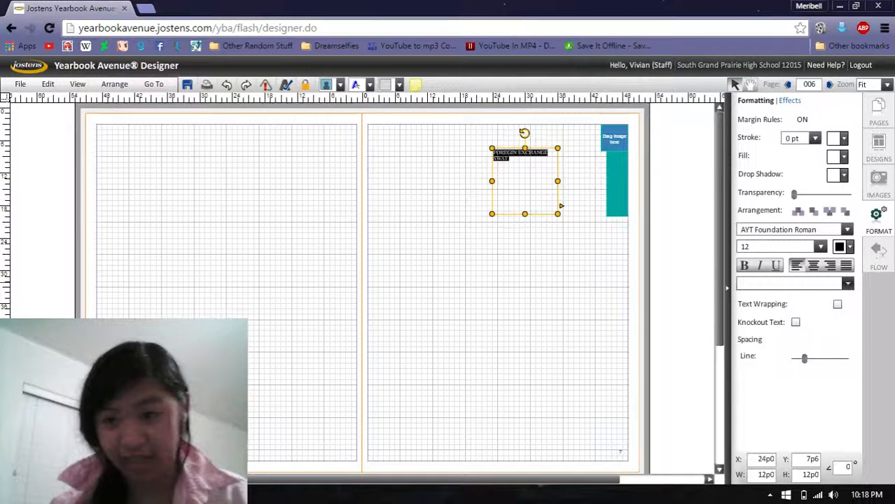
pyautogui.click(813, 266)
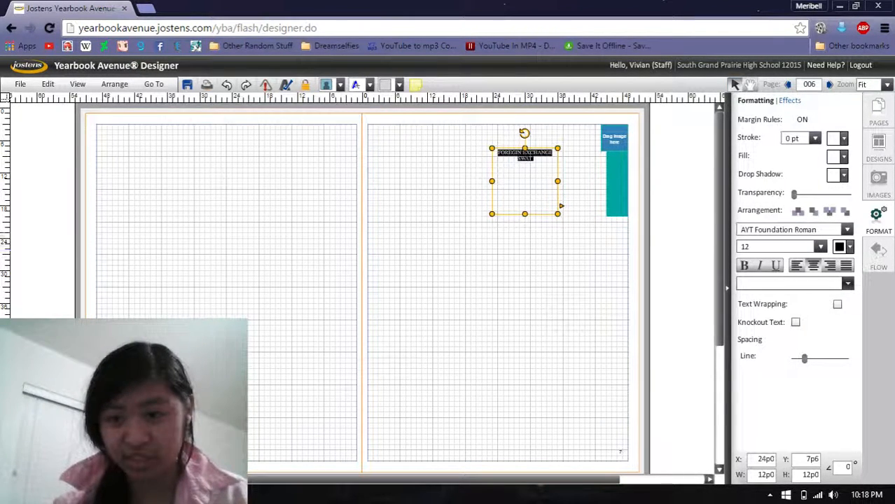
pyautogui.click(847, 230)
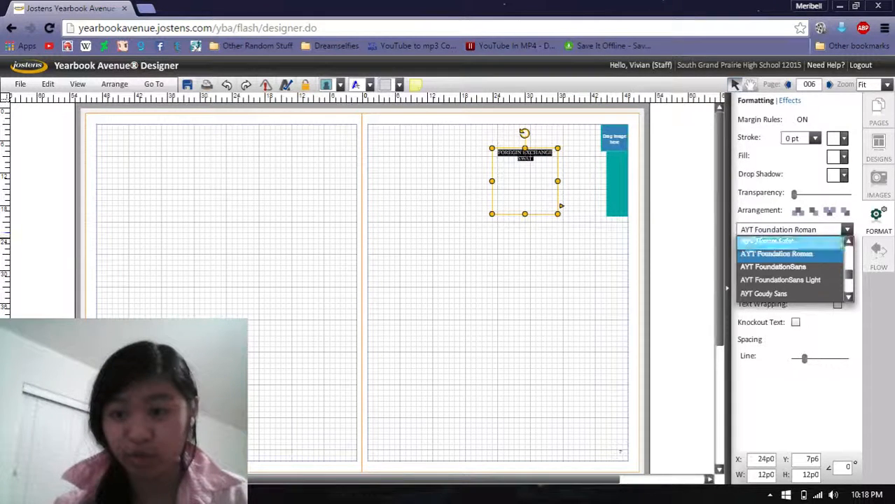
pyautogui.scroll(3, 833, 261)
pyautogui.scroll(3, 791, 268)
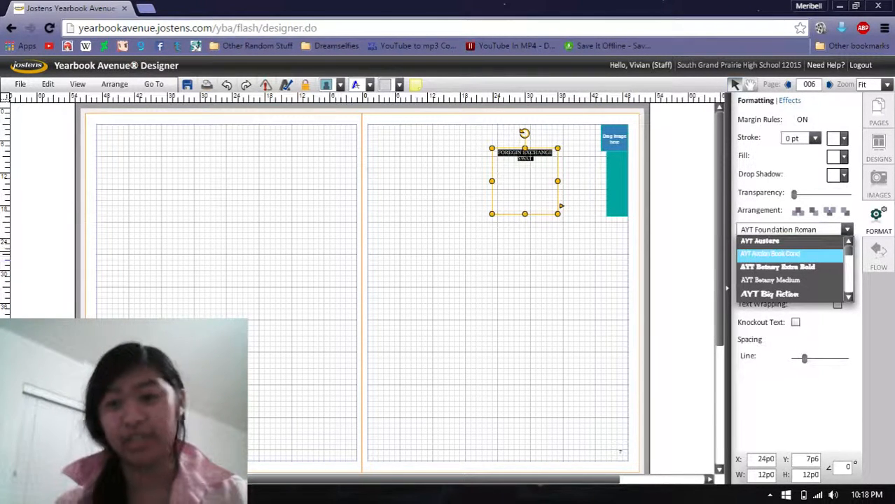
pyautogui.click(760, 241)
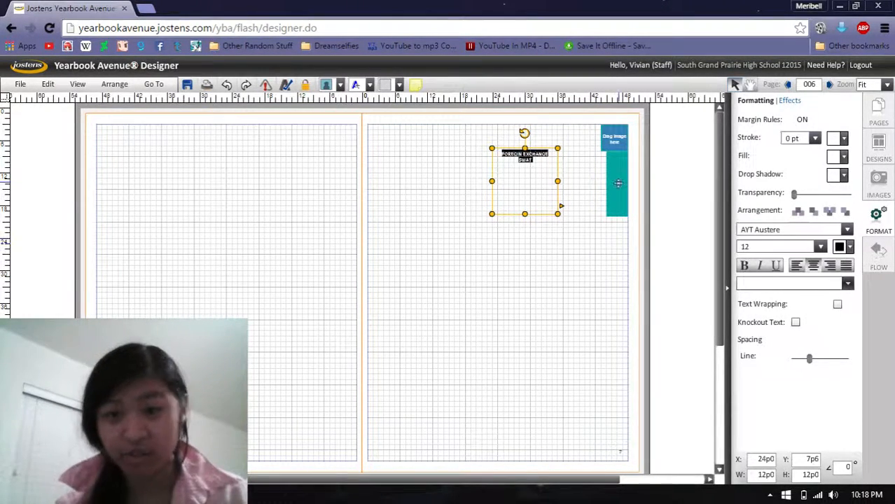
# - Set the font size of the whole label text to 18
pyautogui.click(549, 171)
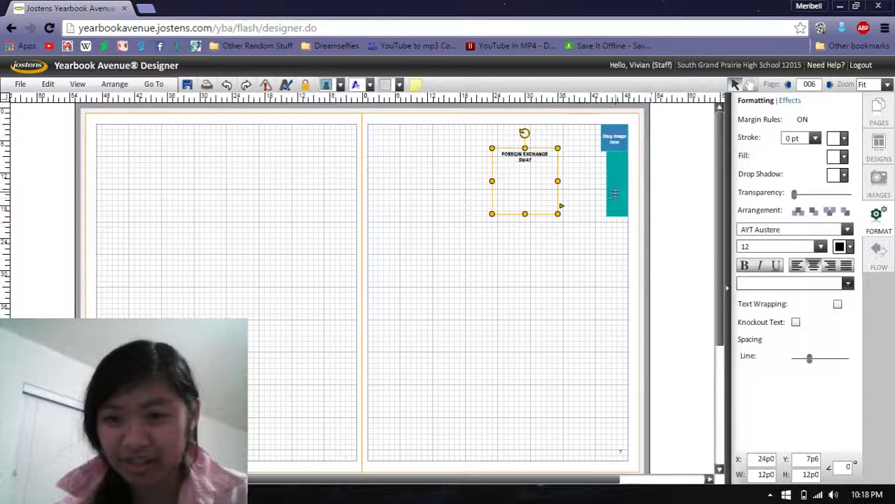
pyautogui.moveTo(549, 160); pyautogui.dragTo(501, 151)
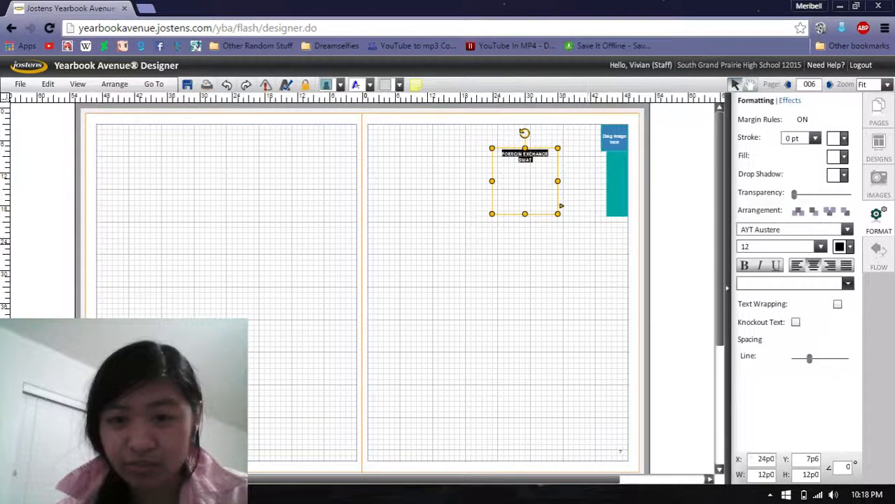
pyautogui.click(820, 246)
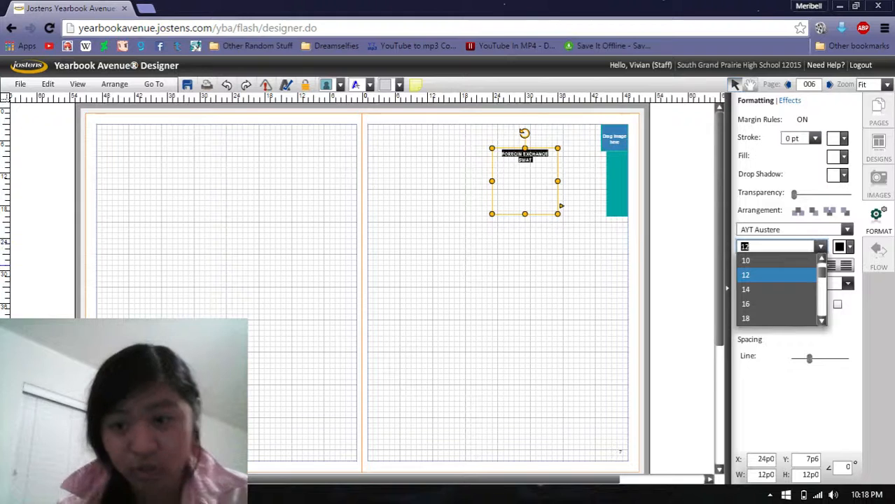
pyautogui.click(745, 318)
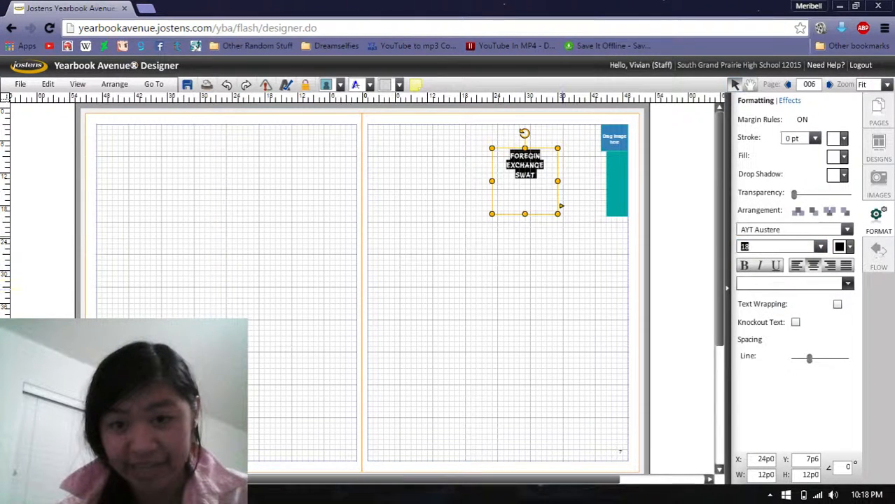
# - Resize the text box to 14p0 wide by 4p6 high and rotate it 90° clockwise
pyautogui.moveTo(492, 180); pyautogui.dragTo(481, 181)
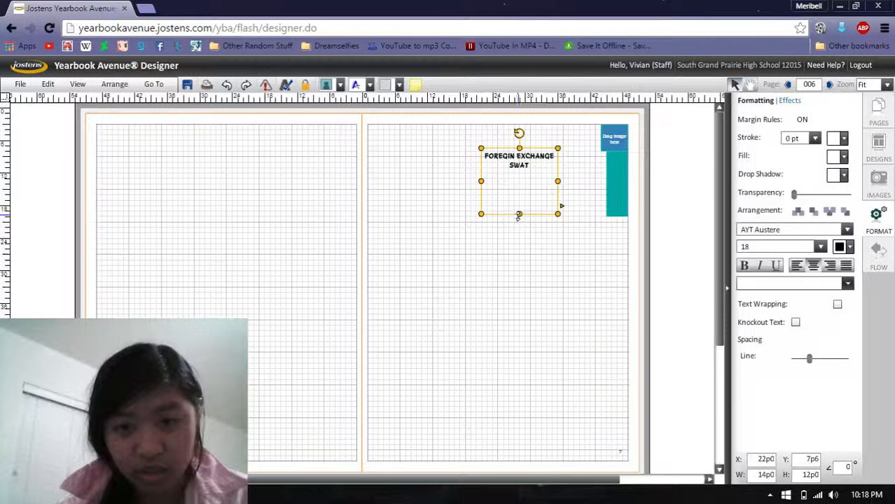
pyautogui.moveTo(519, 213); pyautogui.dragTo(522, 174)
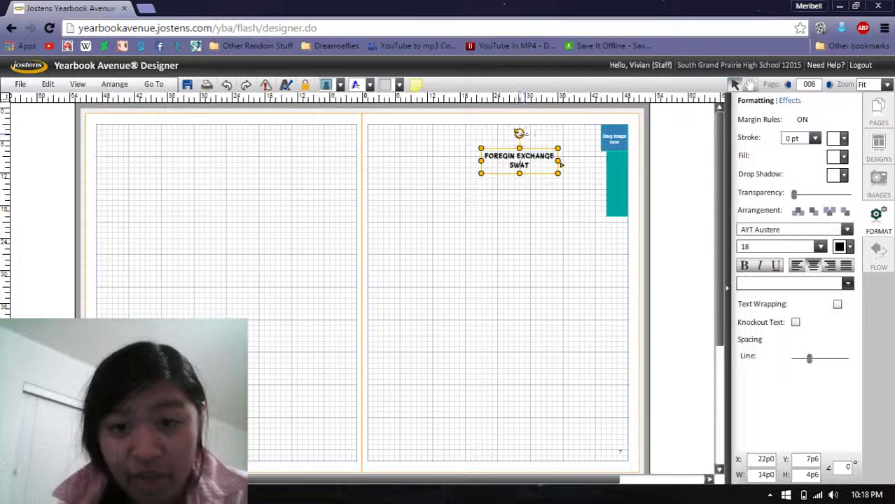
pyautogui.moveTo(519, 133); pyautogui.dragTo(557, 187)
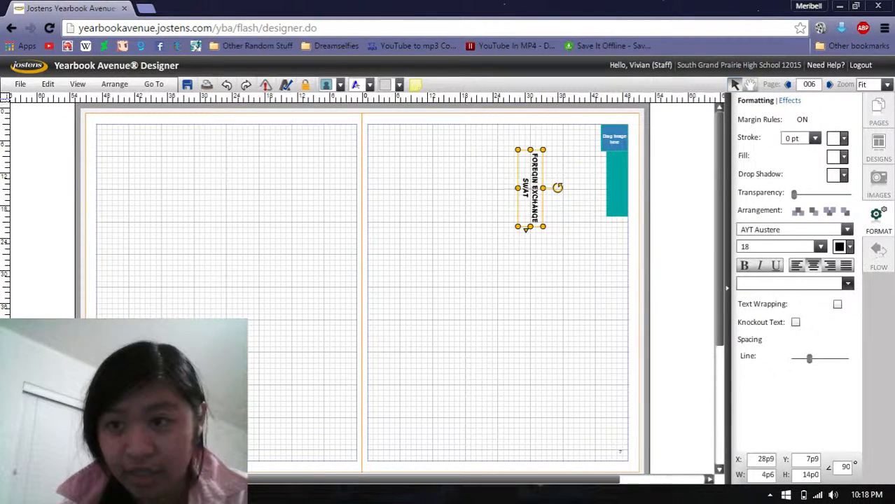
# - Zoom to 200% and move the rotated text box over the teal rectangle, against the outer margin at X 44p6, Y 8p0
pyautogui.click(886, 84)
pyautogui.click(872, 238)
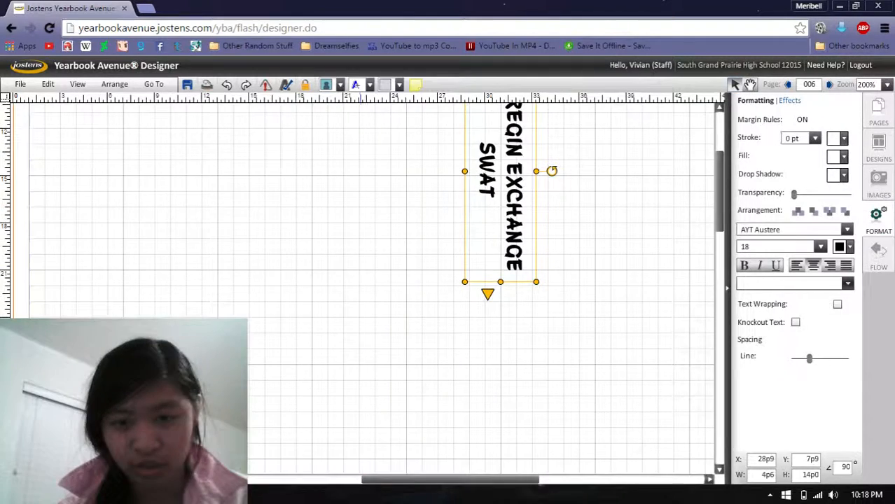
pyautogui.moveTo(416, 479); pyautogui.dragTo(471, 480)
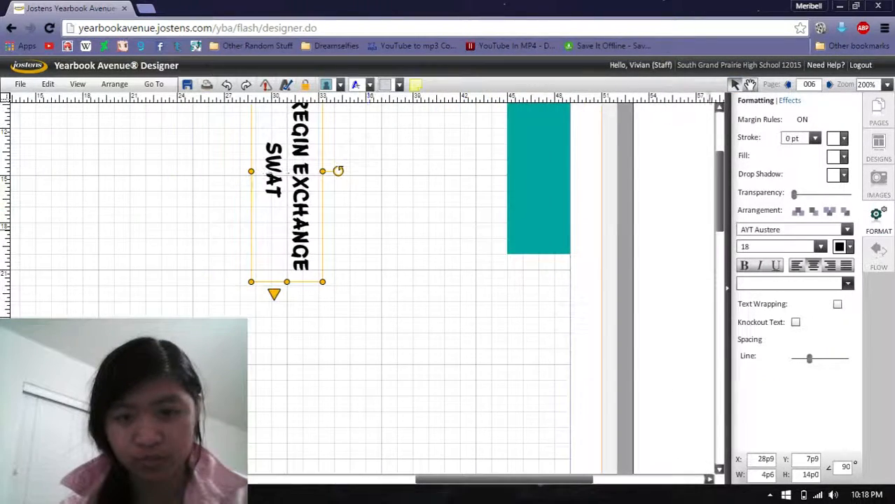
pyautogui.moveTo(719, 190); pyautogui.dragTo(718, 168)
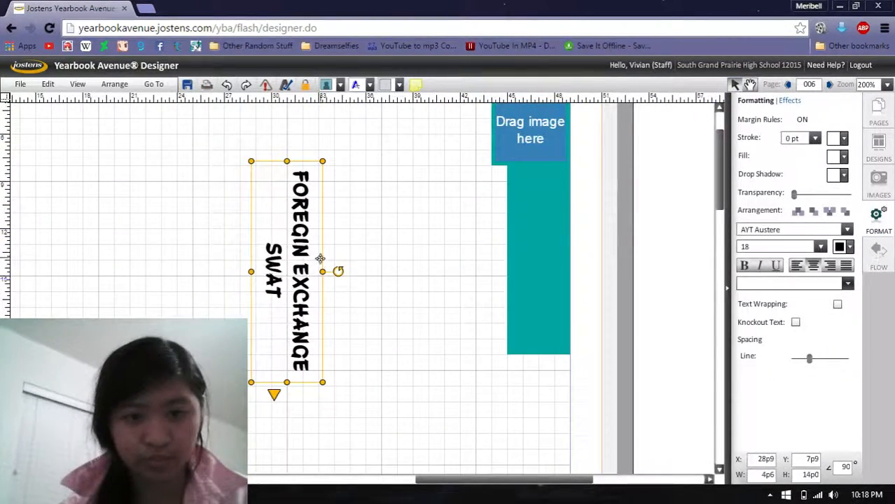
pyautogui.moveTo(321, 257); pyautogui.dragTo(567, 262)
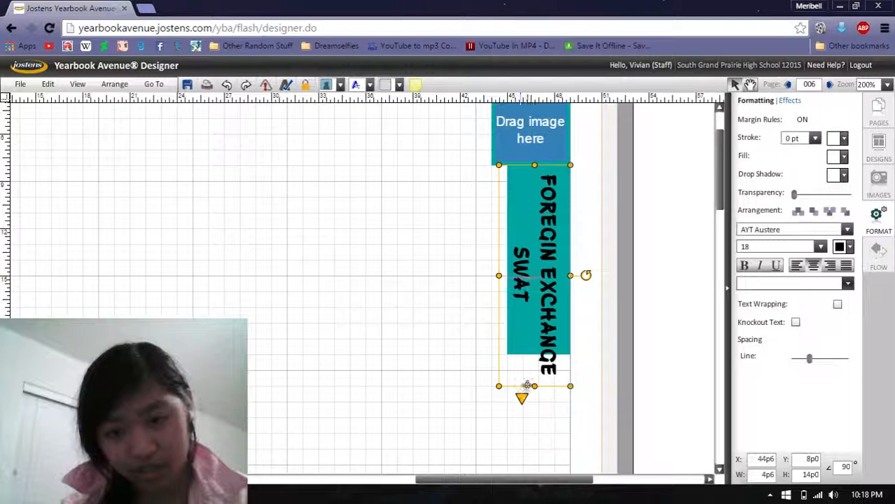
# - Shift the text box inward off the teal rectangle and lengthen the rectangle downward to 13p0
pyautogui.press('Left')
pyautogui.press('Left')
pyautogui.press('Left')
pyautogui.press('Left')
pyautogui.press('Left')
pyautogui.press('Left')
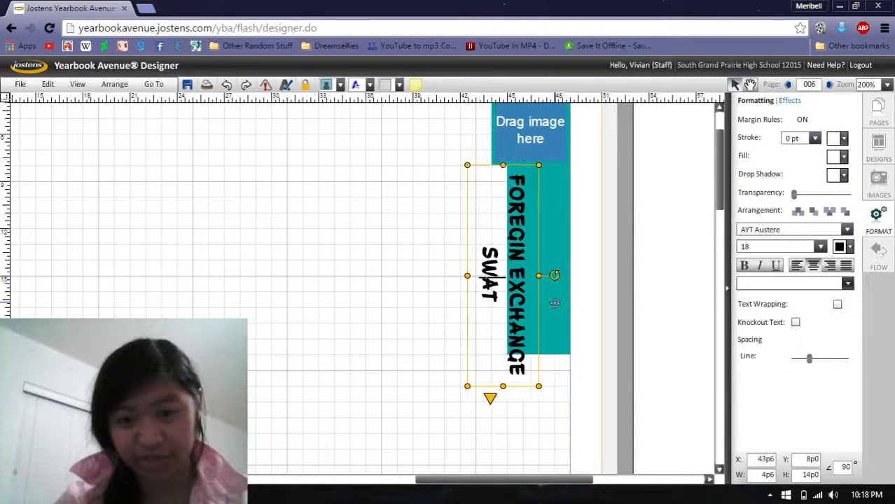
pyautogui.click(555, 313)
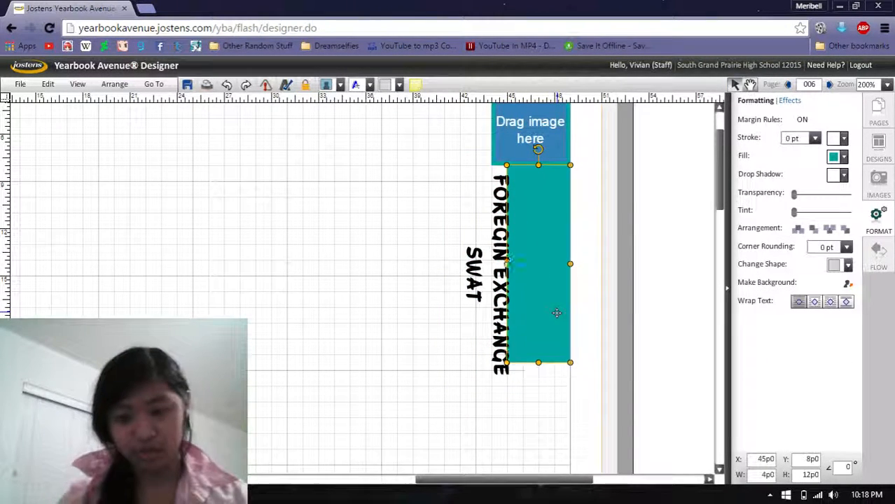
# - Move the text box back against the outer margin and narrow it to the rectangle's 4p0 width, at X 45p0
pyautogui.click(490, 291)
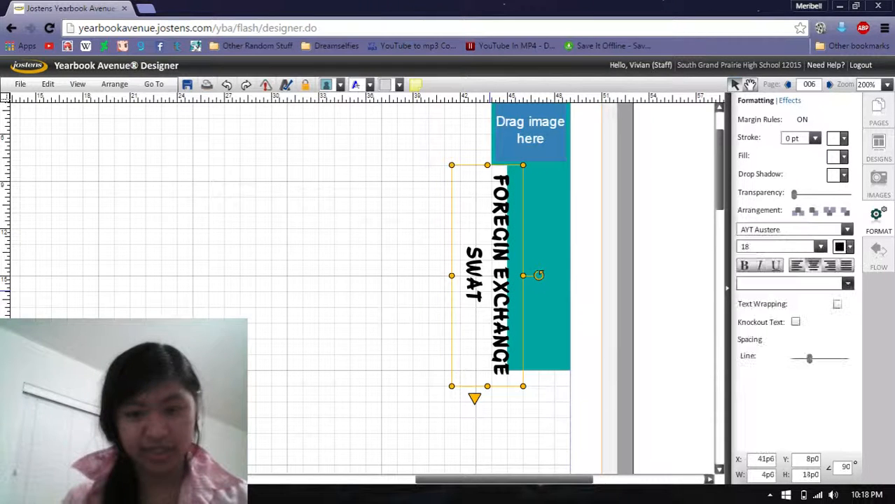
pyautogui.press('Right')
pyautogui.press('Right')
pyautogui.press('Right')
pyautogui.press('Right')
pyautogui.press('Right')
pyautogui.press('Right')
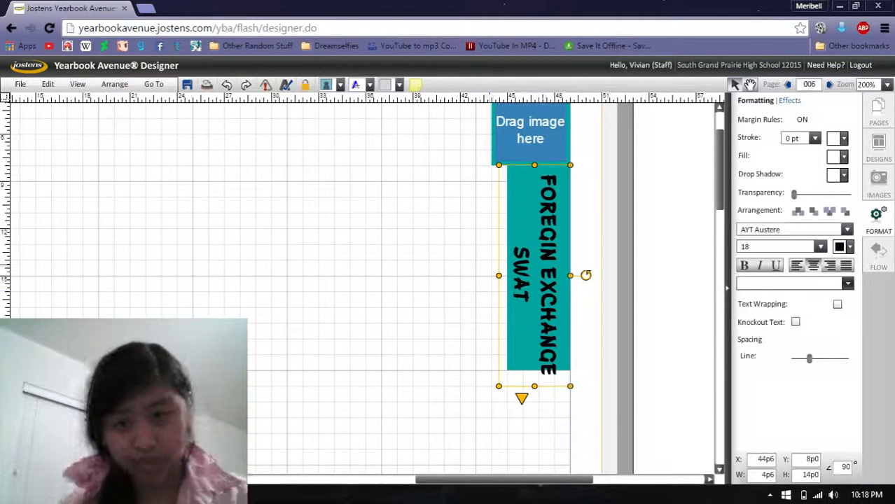
pyautogui.moveTo(498, 275); pyautogui.dragTo(507, 276)
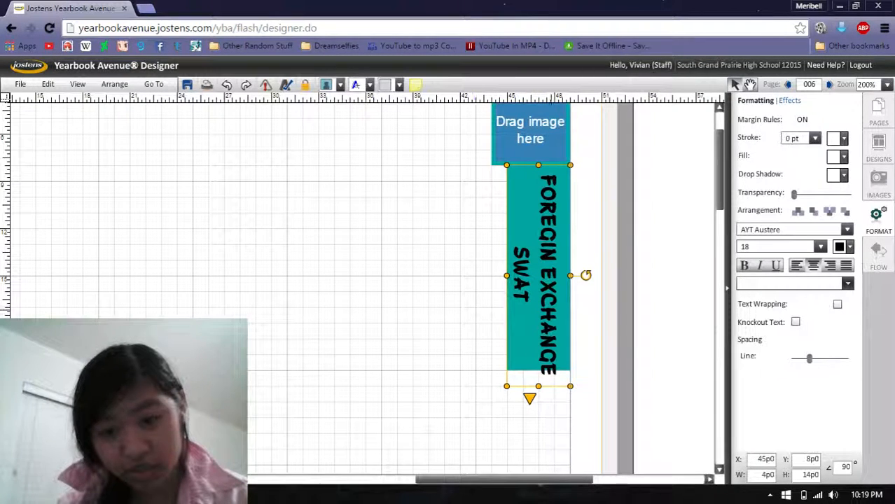
# - Shift the text box inward to X 43p6 and lengthen the teal rectangle downward past the end of "EXCHANGE"
pyautogui.press('Left')
pyautogui.press('Left')
pyautogui.press('Left')
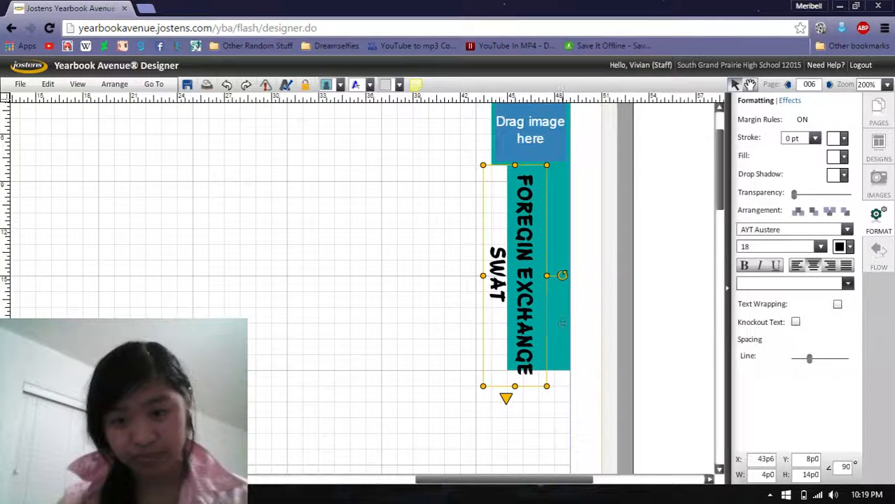
pyautogui.click(559, 329)
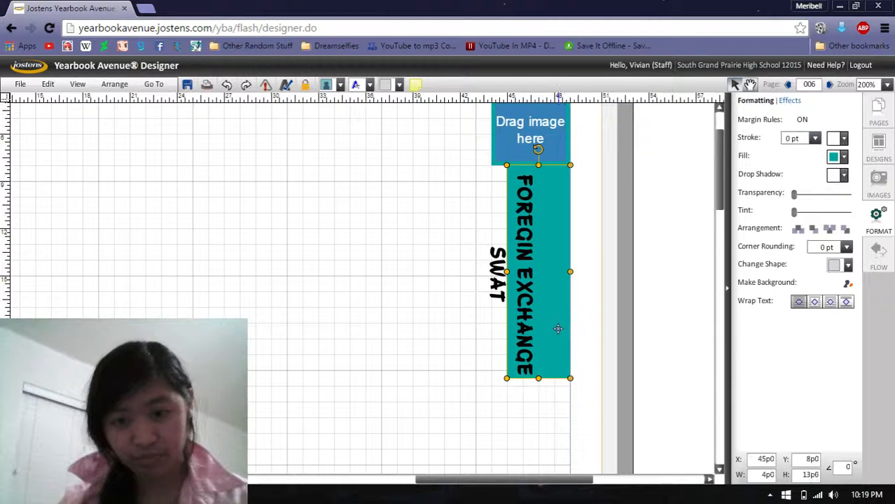
# - Return the text box to the teal rectangle, against the outer margin at X 45p0, Y 8p0
pyautogui.click(528, 324)
pyautogui.press('Right')
pyautogui.press('Right')
pyautogui.press('Right')
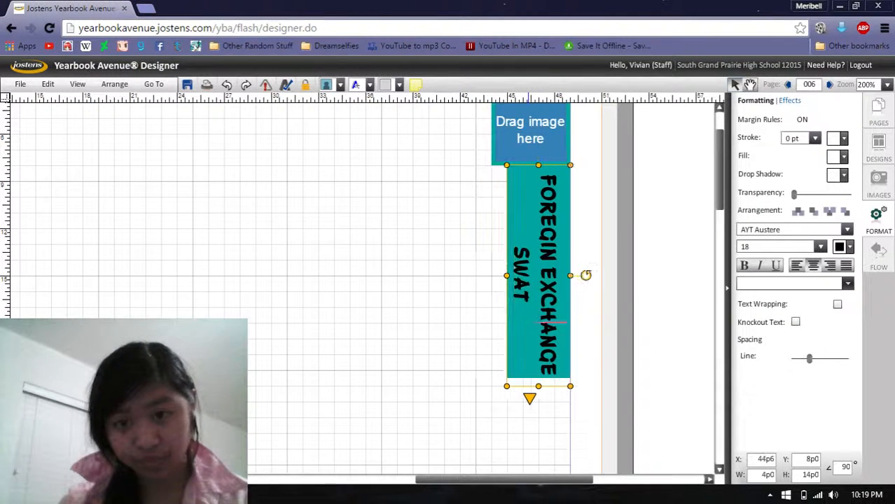
pyautogui.press('Right')
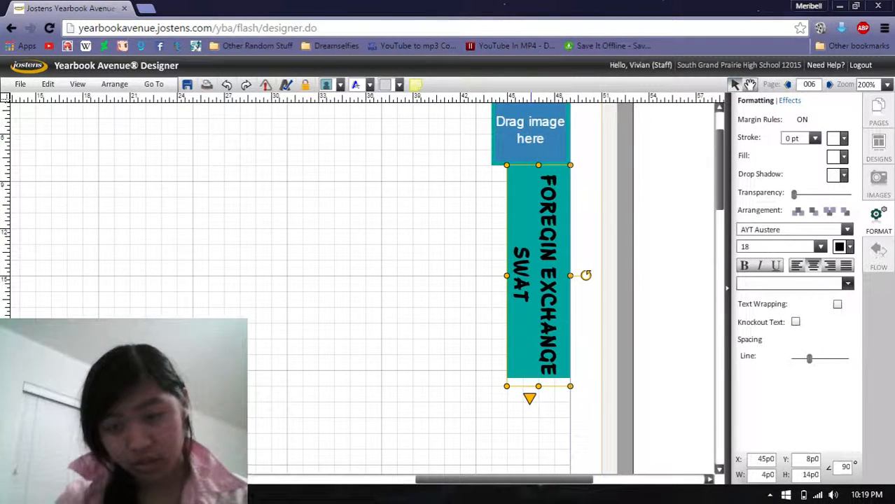
# - Shorten the rotated text box to 13p6 so its lower edge meets the teal rectangle's lower edge
pyautogui.press('Up')
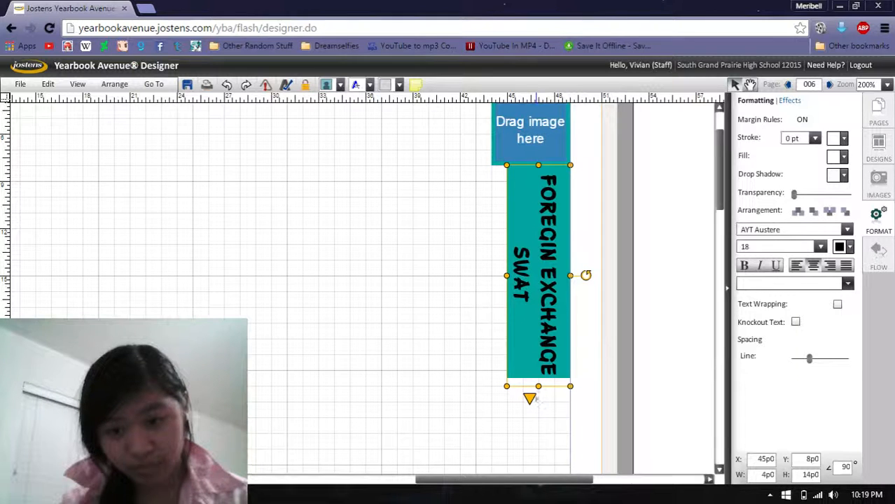
pyautogui.moveTo(538, 386); pyautogui.dragTo(538, 378)
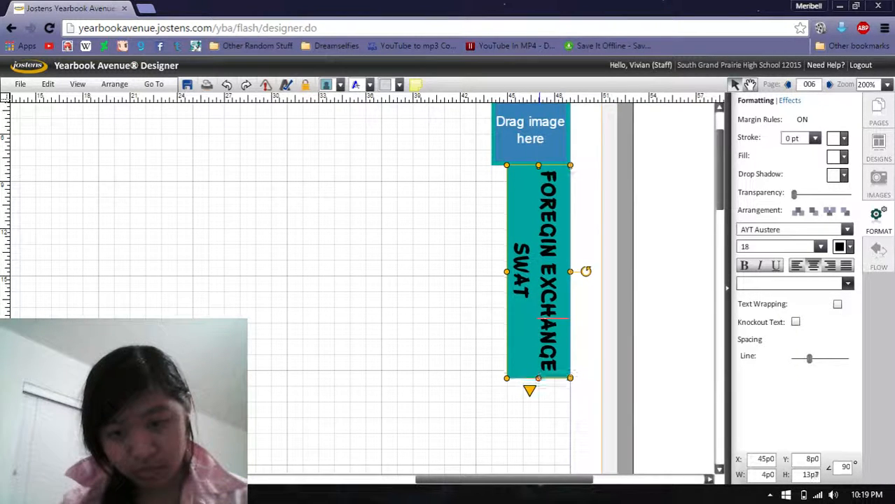
pyautogui.click(481, 350)
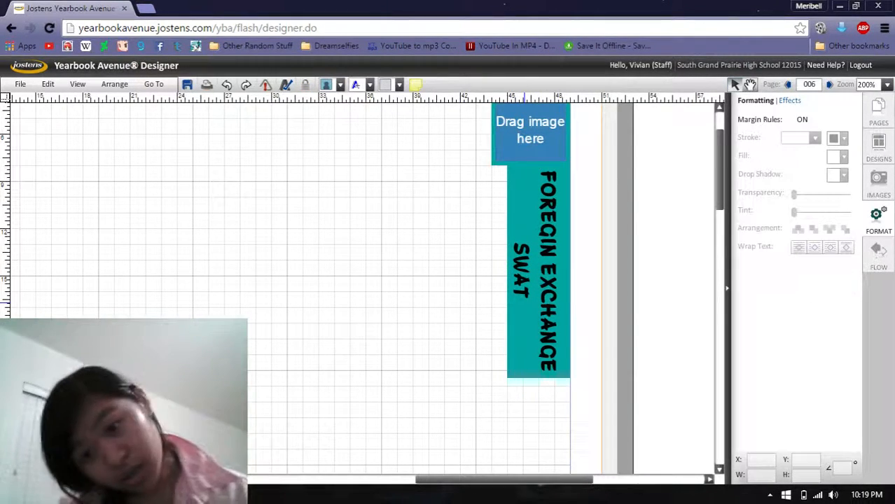
pyautogui.click(536, 290)
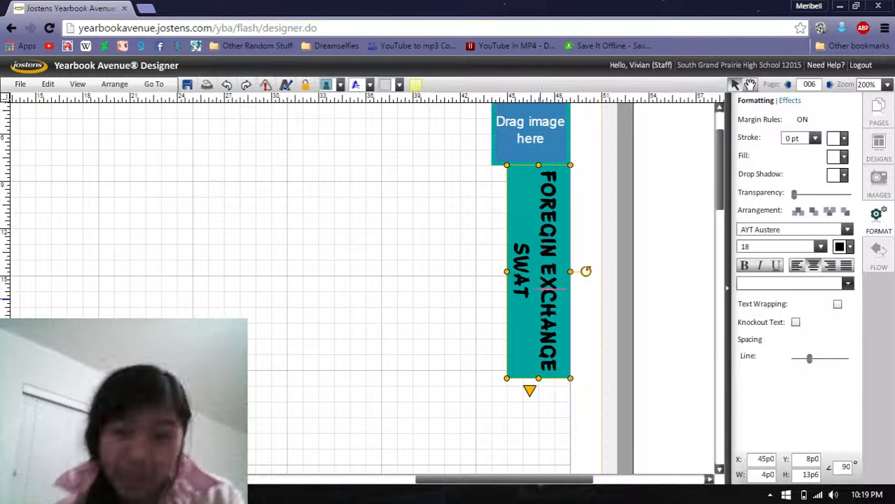
# - Tighten the line spacing of the rotated "FOREGIN EXCHANGE SWAT" text slightly
pyautogui.hotkey('ctrl', 'a')
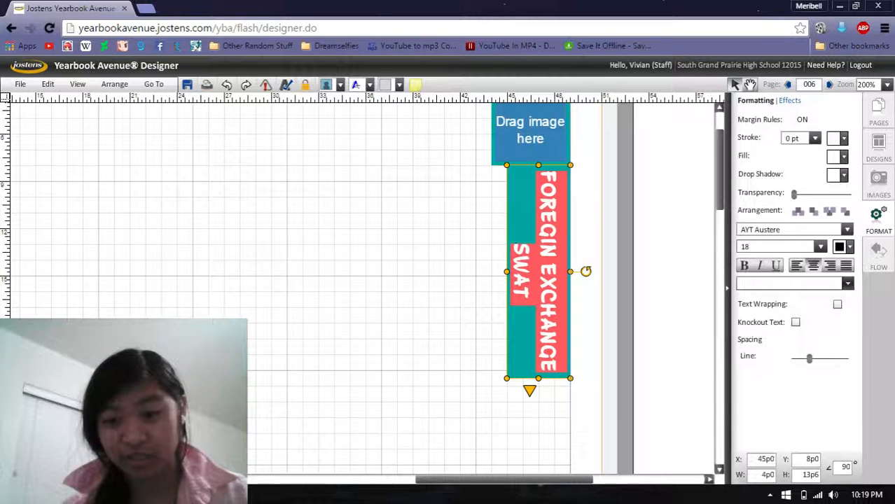
pyautogui.moveTo(809, 359); pyautogui.dragTo(806, 358)
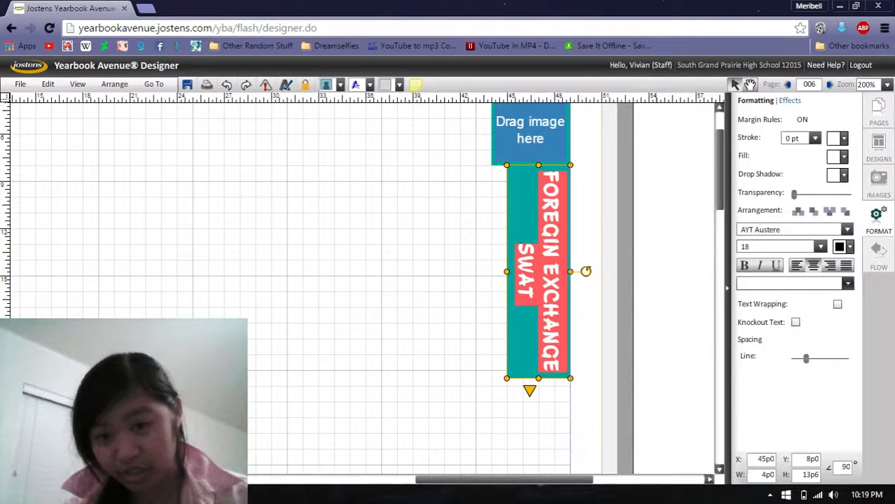
pyautogui.click(656, 329)
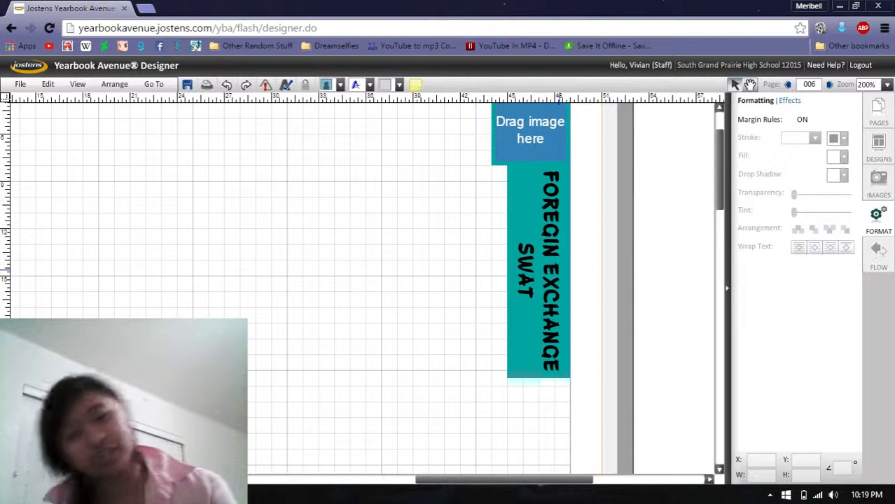
# - Recolor all of the "FOREGIN EXCHANGE SWAT" label text white from the Grayscale swatches
pyautogui.click(544, 271)
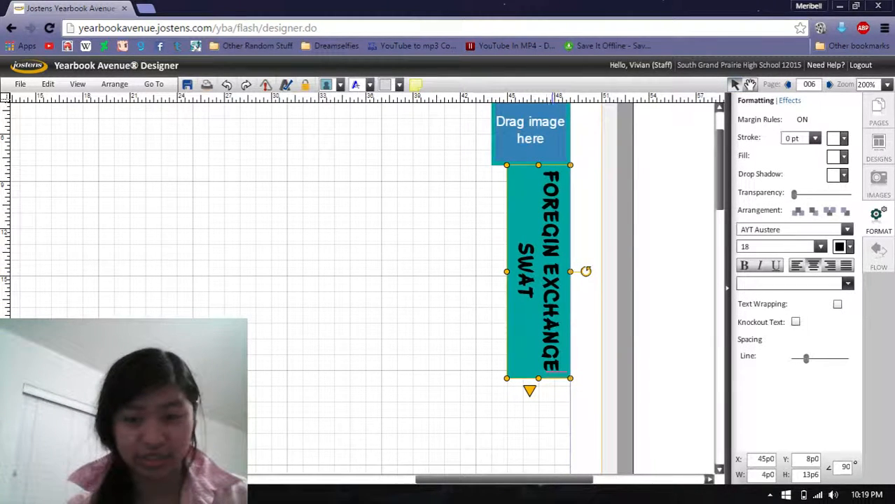
pyautogui.moveTo(553, 372); pyautogui.dragTo(522, 228)
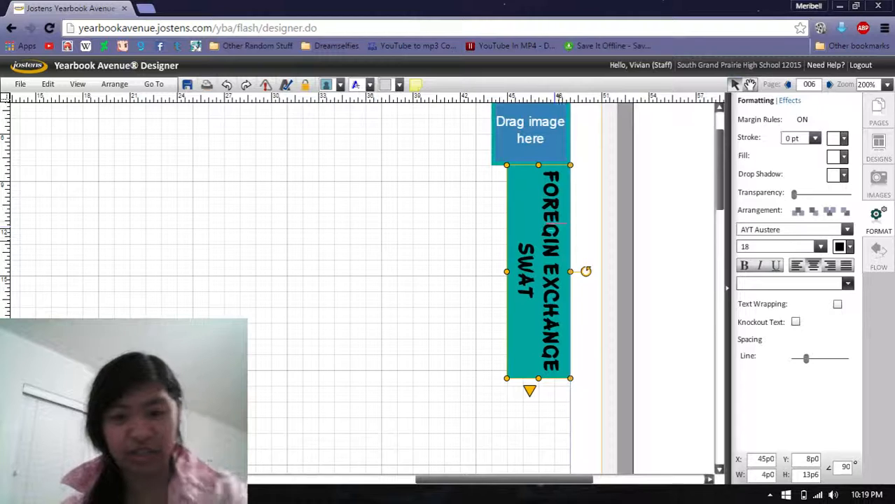
pyautogui.hotkey('ctrl', 'a')
pyautogui.click(849, 246)
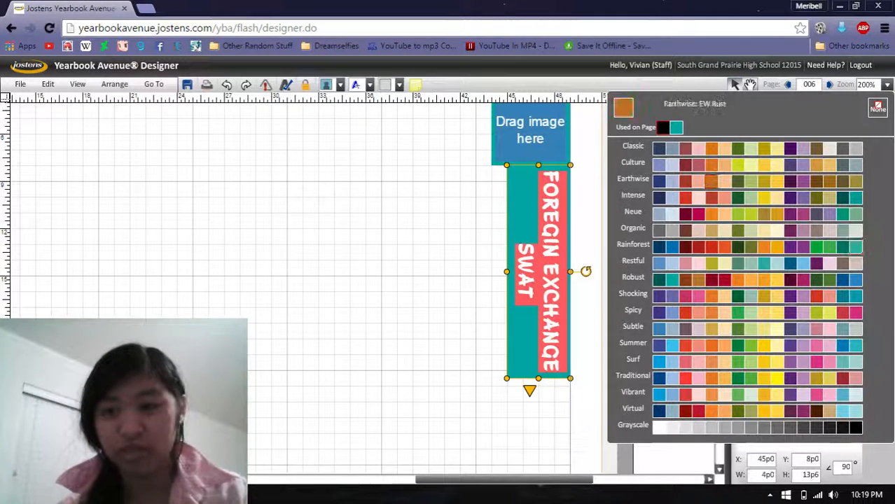
pyautogui.click(659, 427)
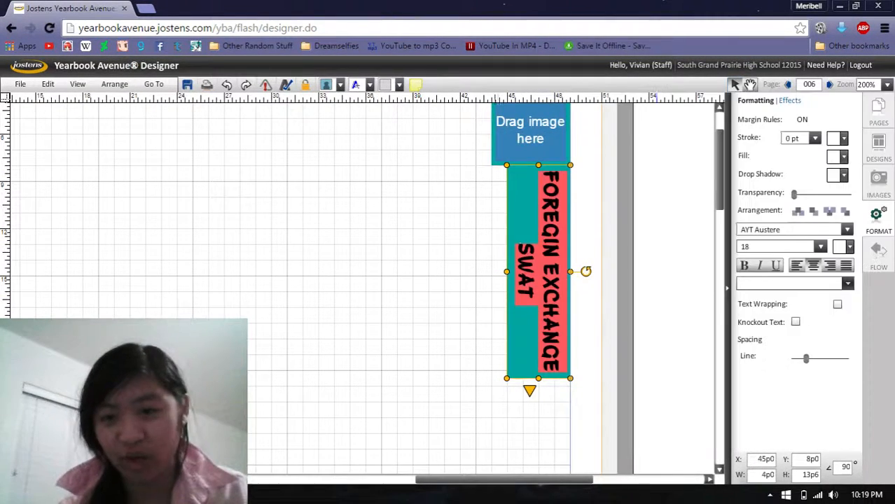
pyautogui.press('Escape')
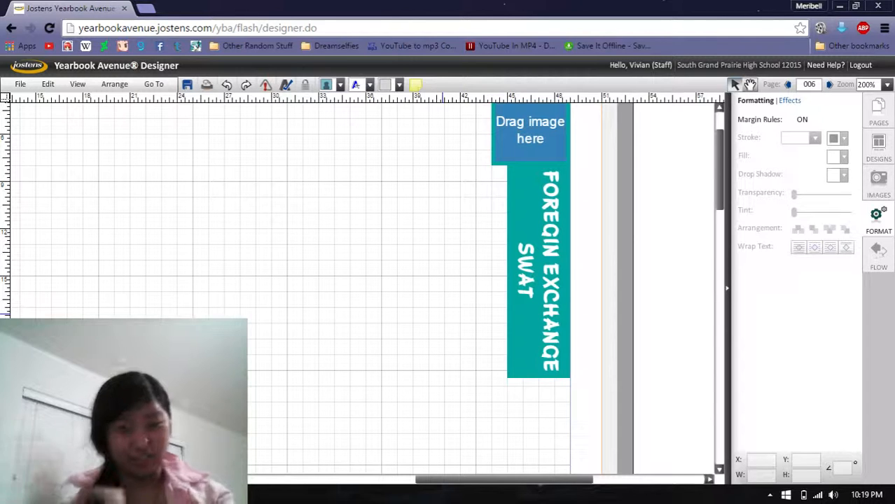
# - Replace the rotated label text with "AVID"
pyautogui.click(887, 84)
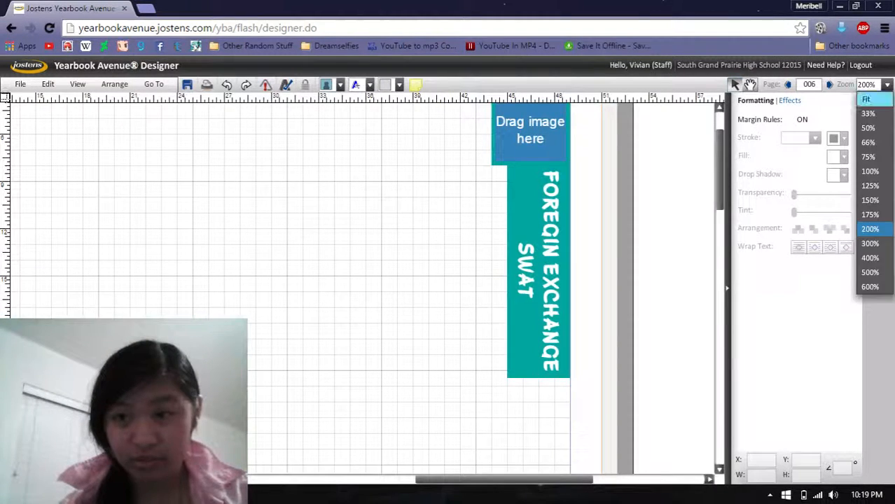
pyautogui.click(872, 99)
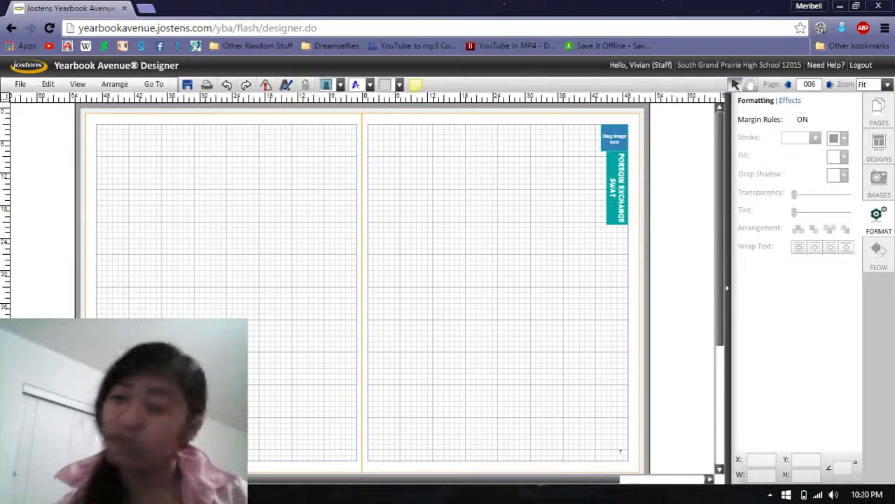
pyautogui.click(887, 84)
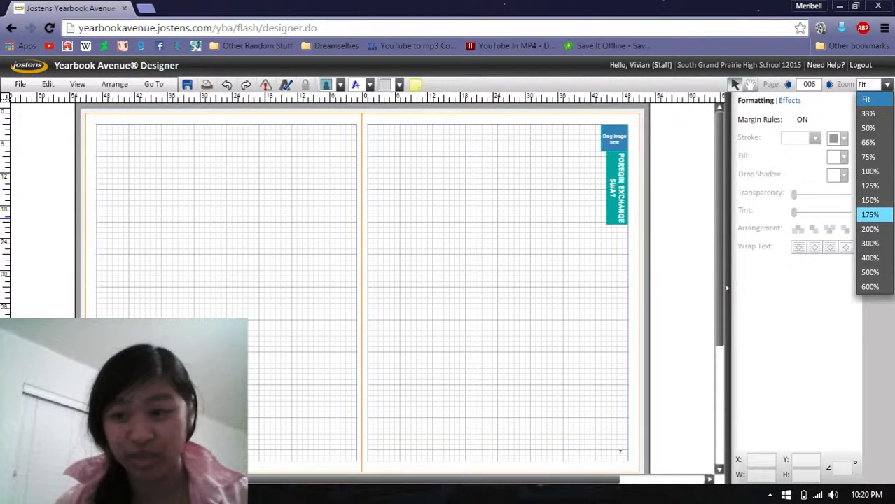
pyautogui.click(870, 229)
pyautogui.moveTo(378, 480); pyautogui.dragTo(533, 480)
pyautogui.click(480, 351)
pyautogui.moveTo(500, 355); pyautogui.dragTo(500, 369)
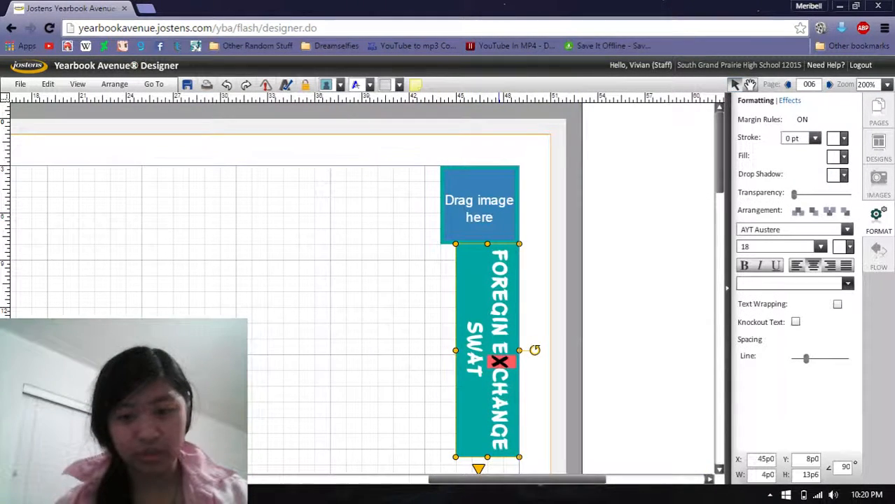
pyautogui.hotkey('ctrl', 'a')
pyautogui.write('AVID')
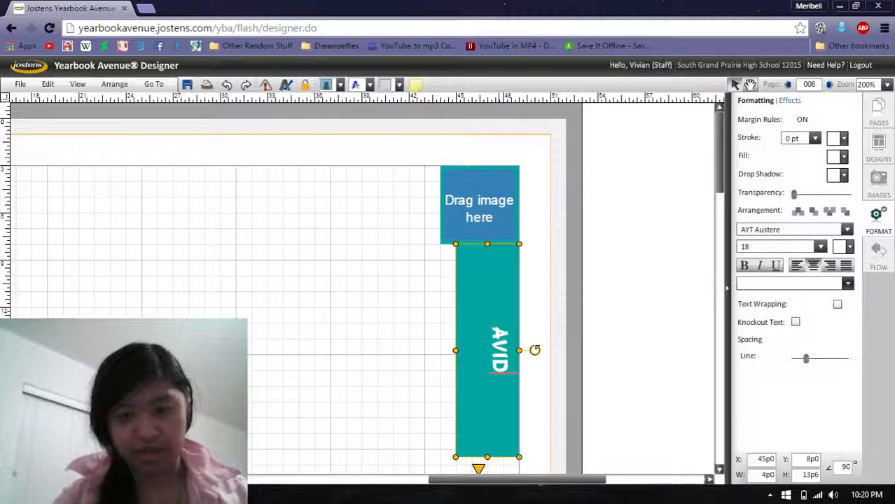
# - Narrow the text box to 2p6 and the teal rectangle to 3p0, moving the rectangle to the outer margin at X 46p0
pyautogui.moveTo(455, 350); pyautogui.dragTo(479, 350)
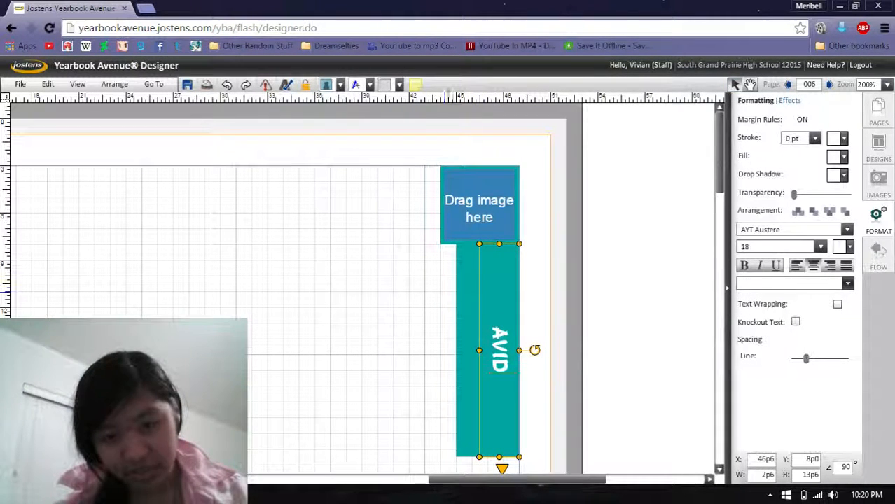
pyautogui.click(462, 293)
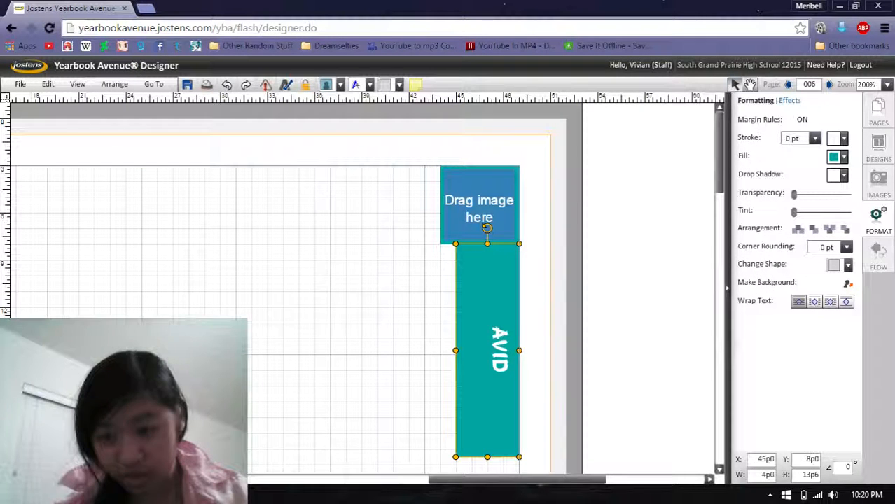
pyautogui.click(763, 475)
pyautogui.write('3')
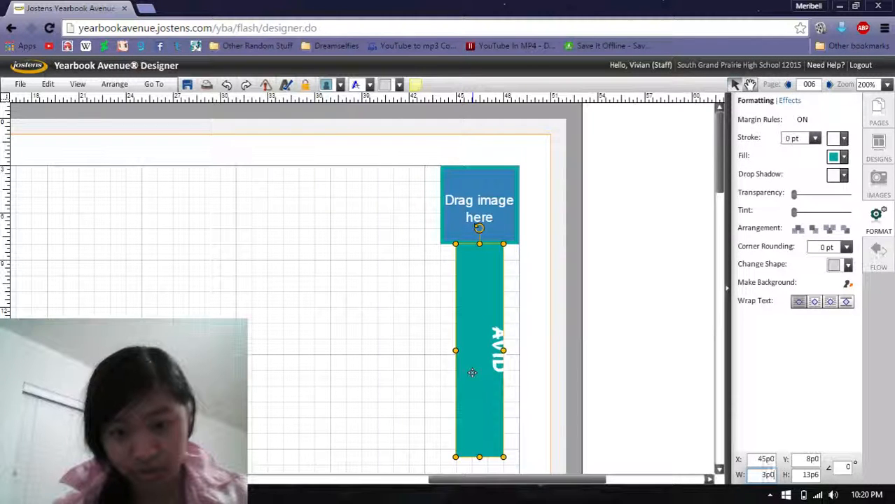
pyautogui.press('Right')
pyautogui.press('Right')
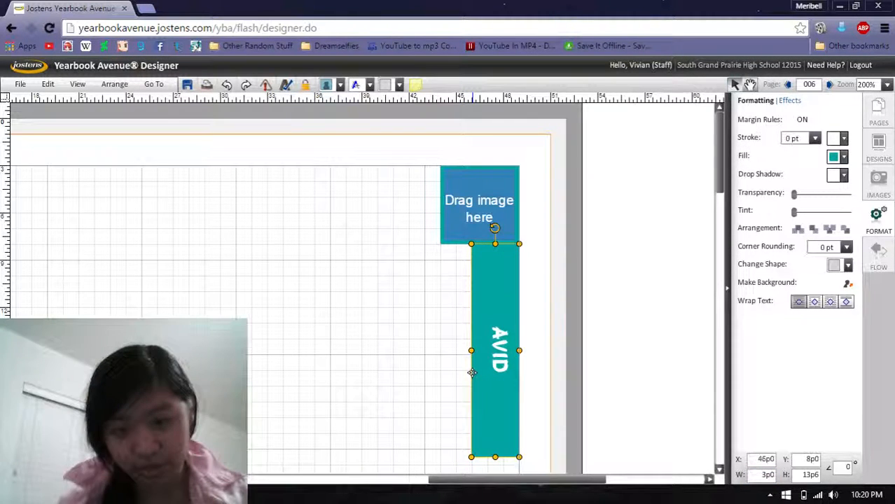
# - Shorten the teal rectangle to a height of 12p0 by raising its lower edge
pyautogui.click(503, 357)
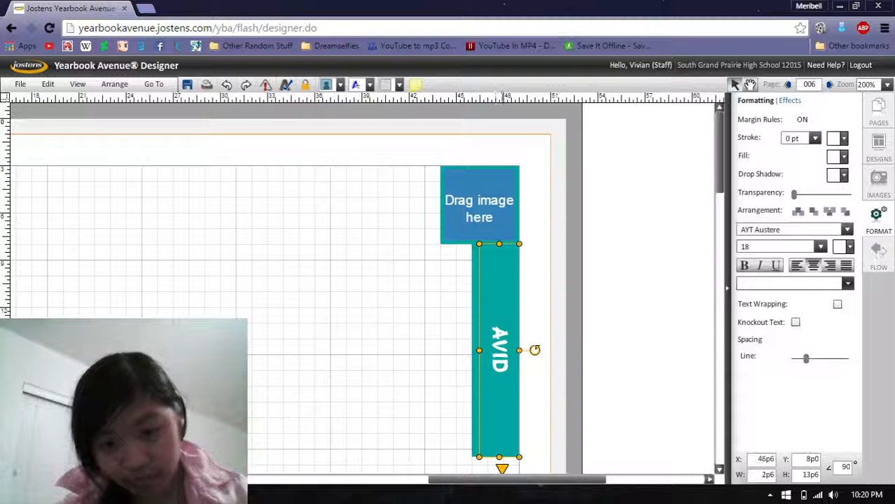
pyautogui.click(475, 449)
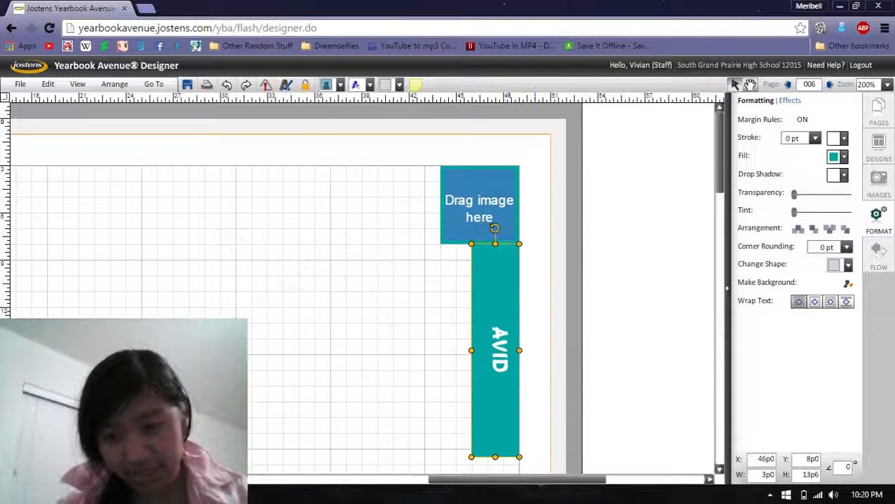
pyautogui.moveTo(495, 457); pyautogui.dragTo(495, 433)
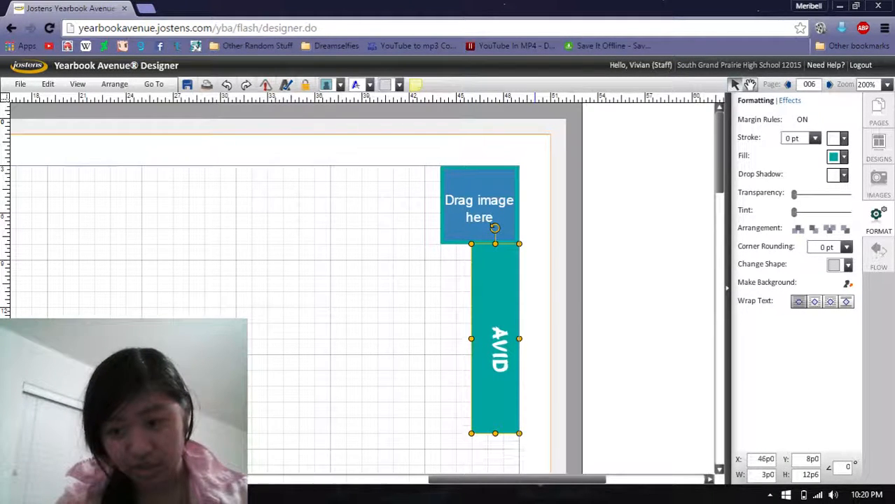
# - Resize the "AVID" text box to 3p0 by 12p0 so it matches the teal rectangle
pyautogui.click(502, 354)
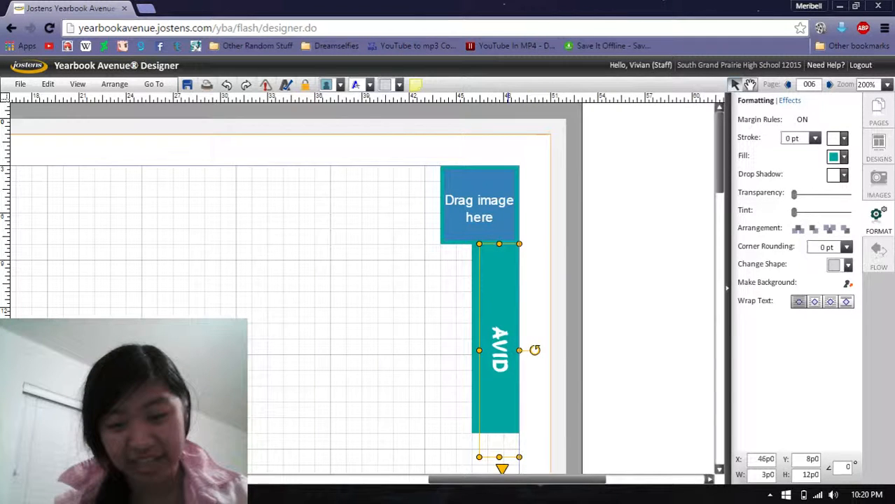
pyautogui.moveTo(479, 350)
pyautogui.mouseDown()
pyautogui.moveTo(495, 350)
pyautogui.moveTo(471, 350)
pyautogui.mouseUp()
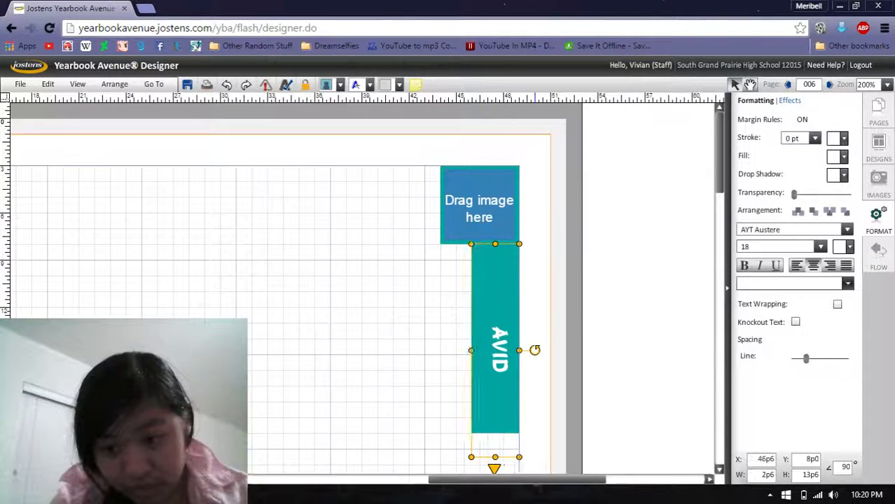
pyautogui.moveTo(495, 457); pyautogui.dragTo(495, 433)
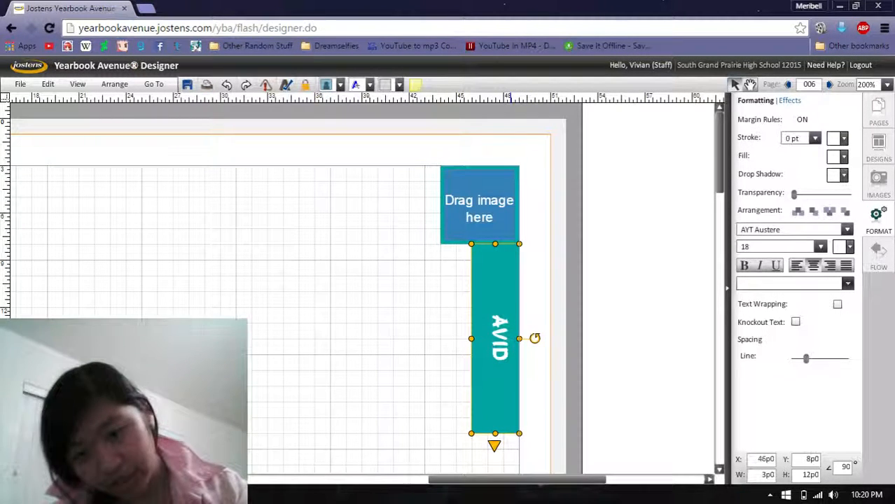
# - Increase the line spacing of "AVID" to center it across the rectangle, and shorten its text box to 11p2
pyautogui.moveTo(806, 358); pyautogui.dragTo(813, 358)
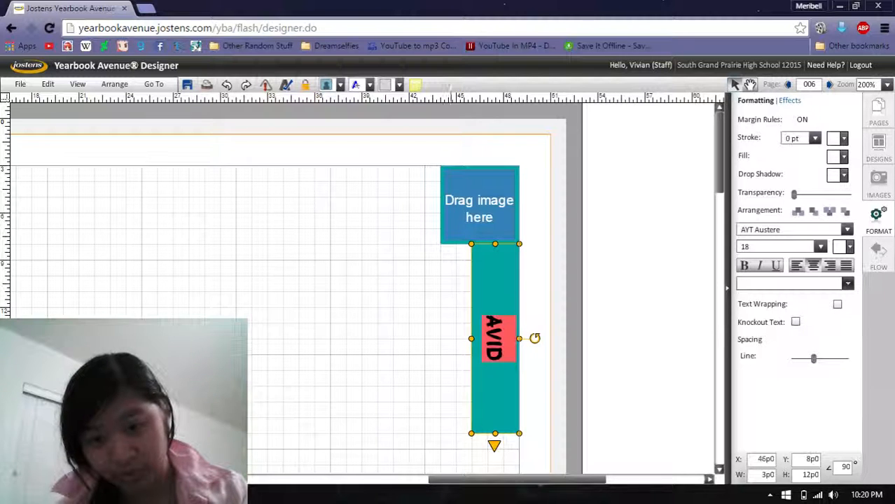
pyautogui.press('Escape')
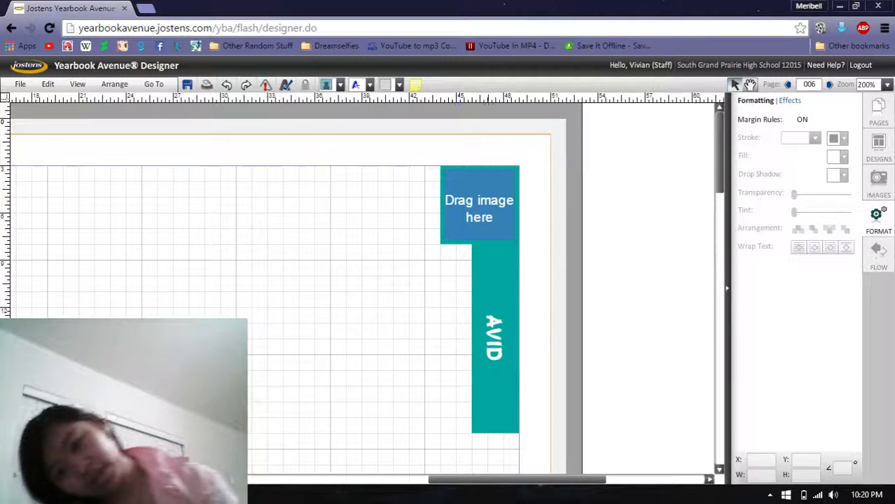
pyautogui.click(495, 339)
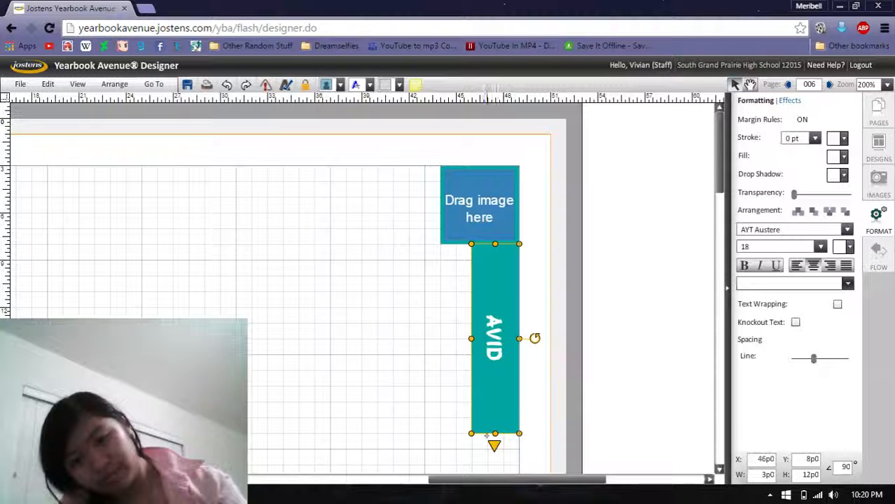
pyautogui.moveTo(495, 433); pyautogui.dragTo(496, 420)
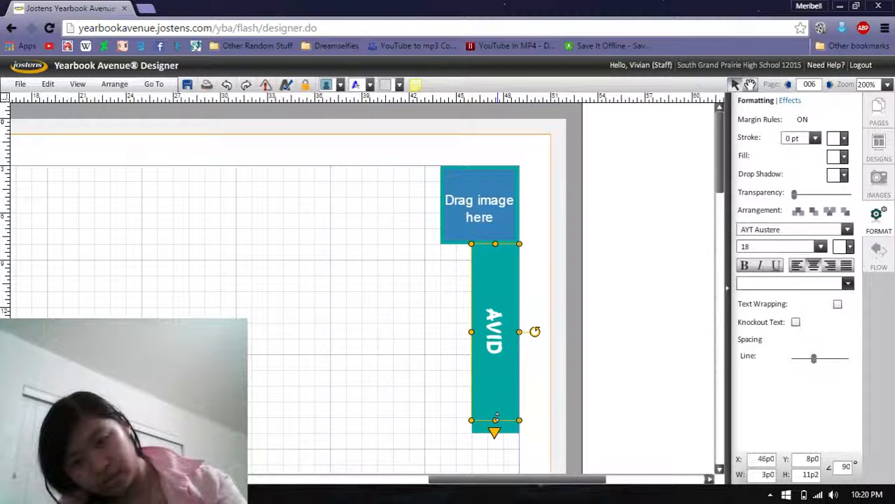
pyautogui.click(463, 416)
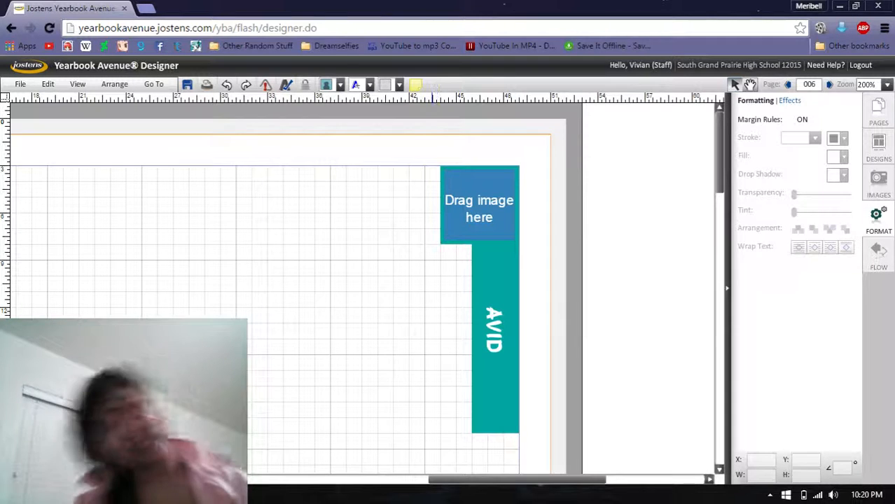
# - Set the height of the teal rectangle behind "AVID" to 10
pyautogui.click(887, 84)
pyautogui.click(887, 84)
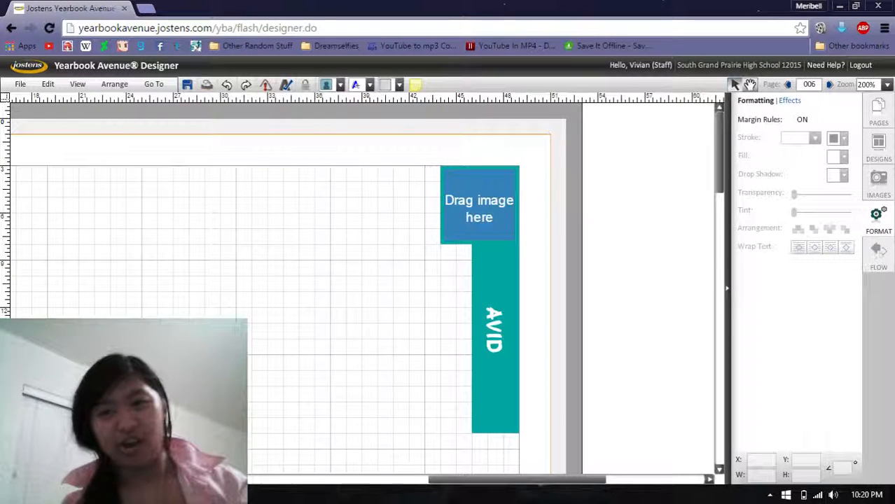
pyautogui.click(887, 85)
pyautogui.click(887, 85)
pyautogui.click(887, 84)
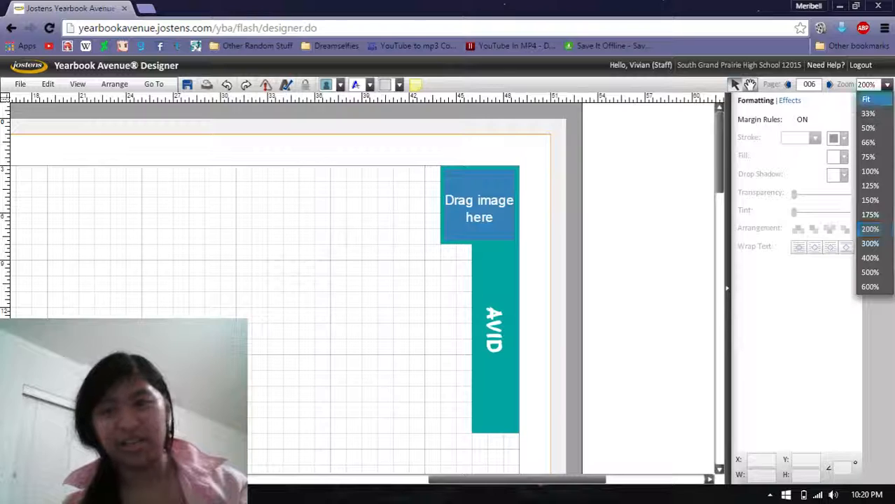
pyautogui.click(866, 98)
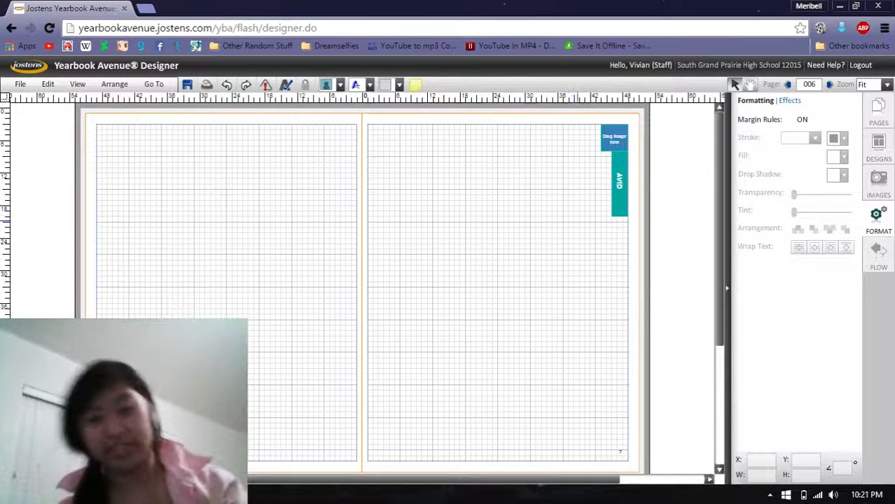
pyautogui.click(888, 85)
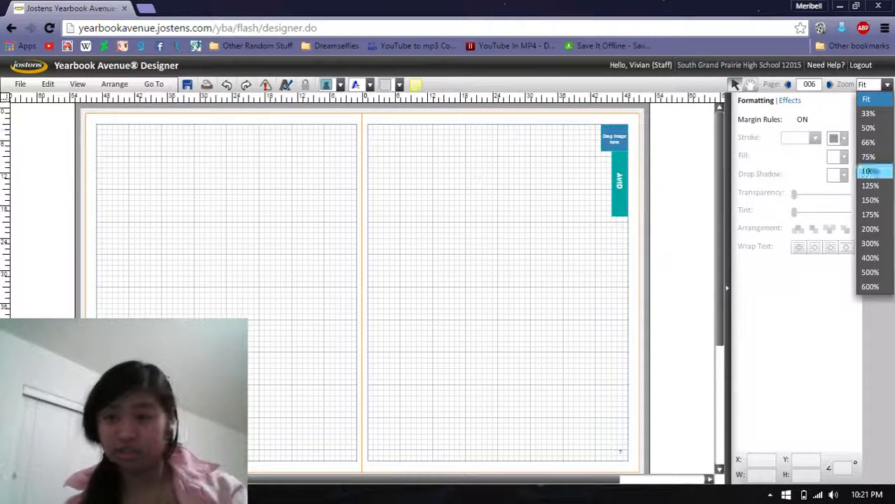
pyautogui.click(869, 228)
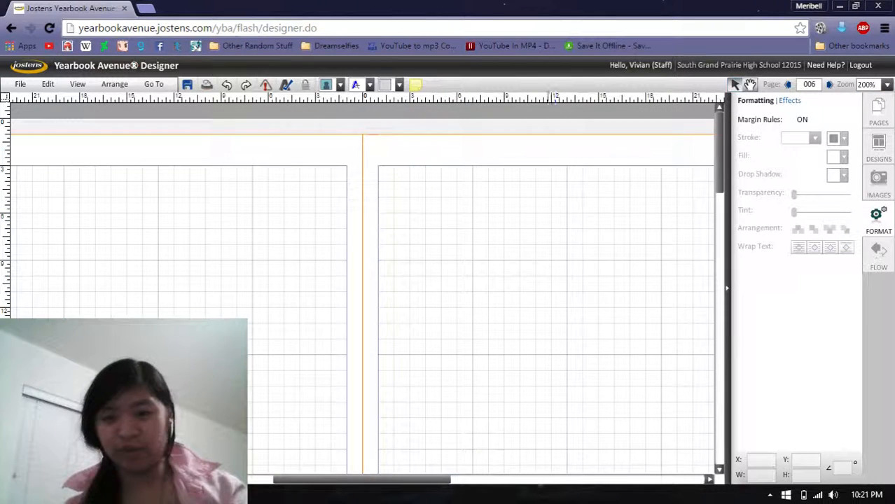
pyautogui.moveTo(362, 480); pyautogui.dragTo(500, 480)
pyautogui.click(570, 416)
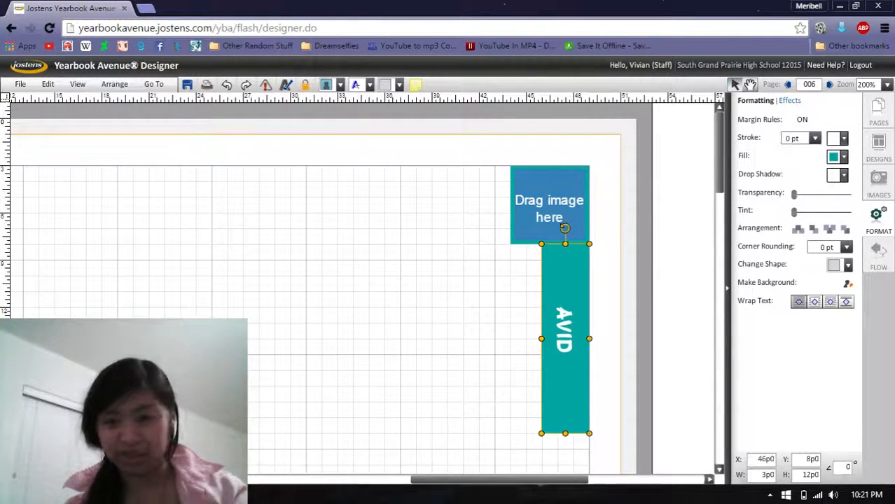
pyautogui.doubleClick(810, 475)
pyautogui.write('10')
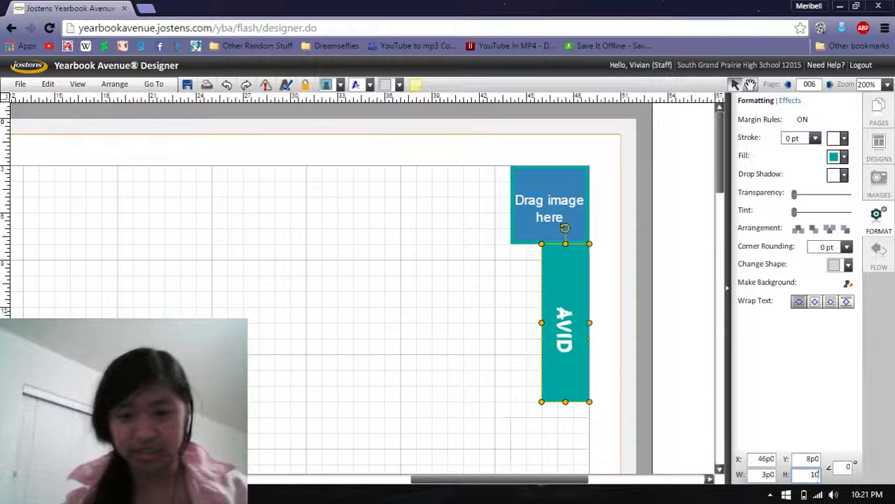
# - Set the height of the teal rectangle behind "AVID" to 11
pyautogui.doubleClick(810, 475)
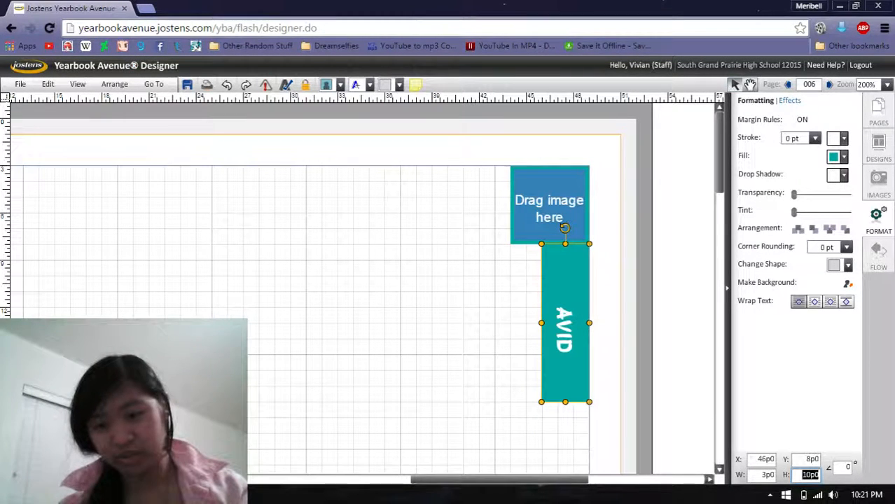
pyautogui.write('11')
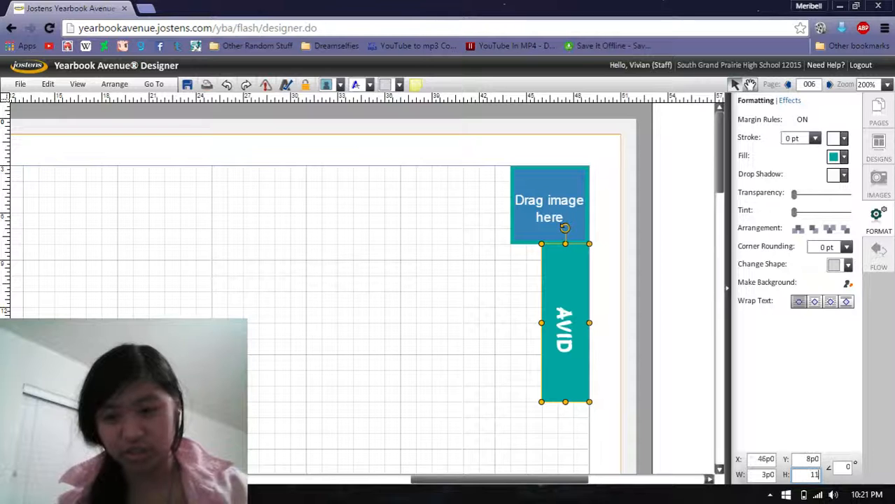
pyautogui.click(313, 280)
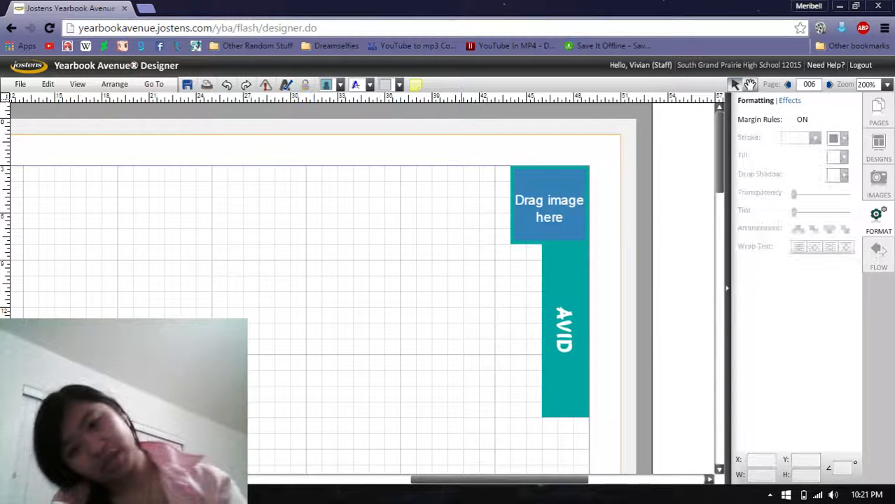
pyautogui.click(561, 307)
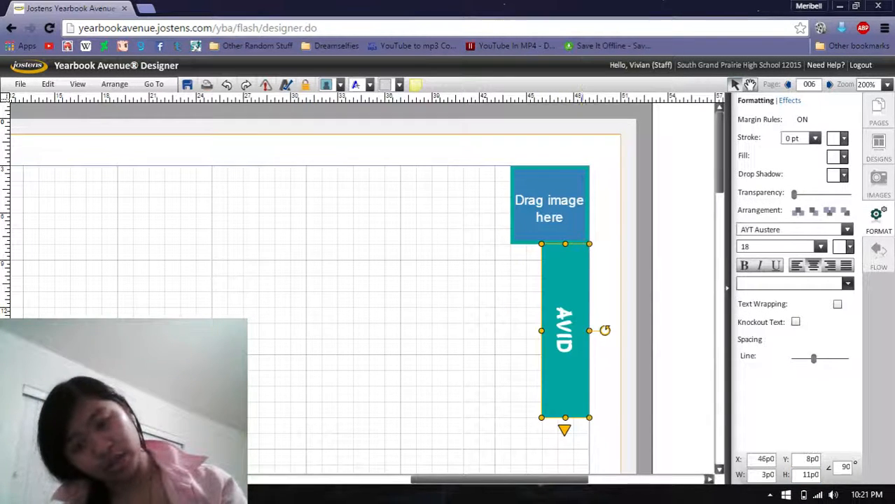
pyautogui.click(443, 280)
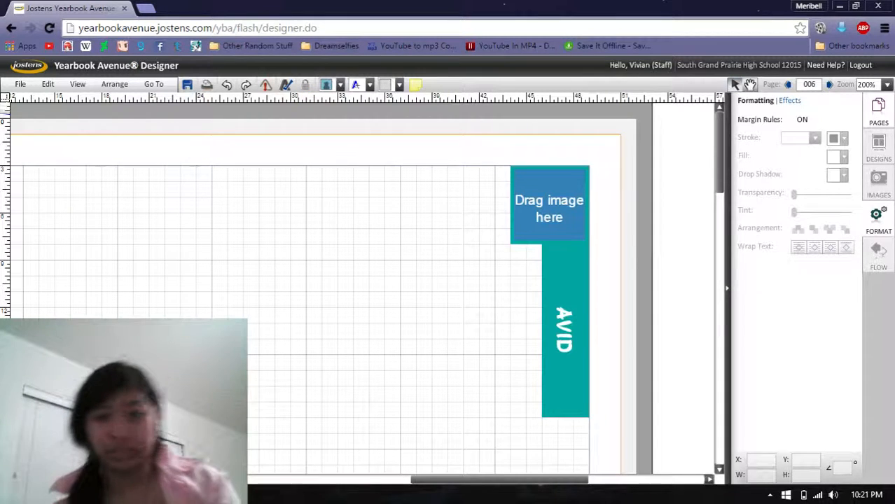
# - Fit the whole spread in view and shorten the "AVID" text box to a height of 10p0
pyautogui.click(886, 84)
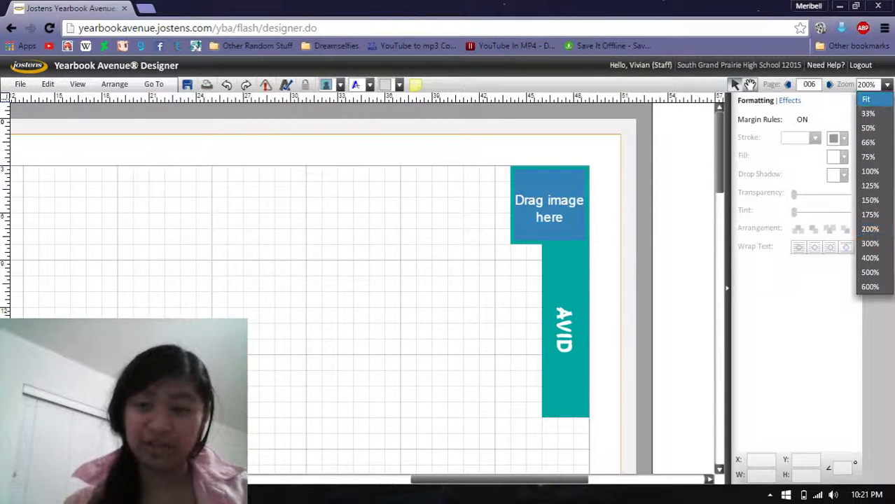
pyautogui.click(868, 99)
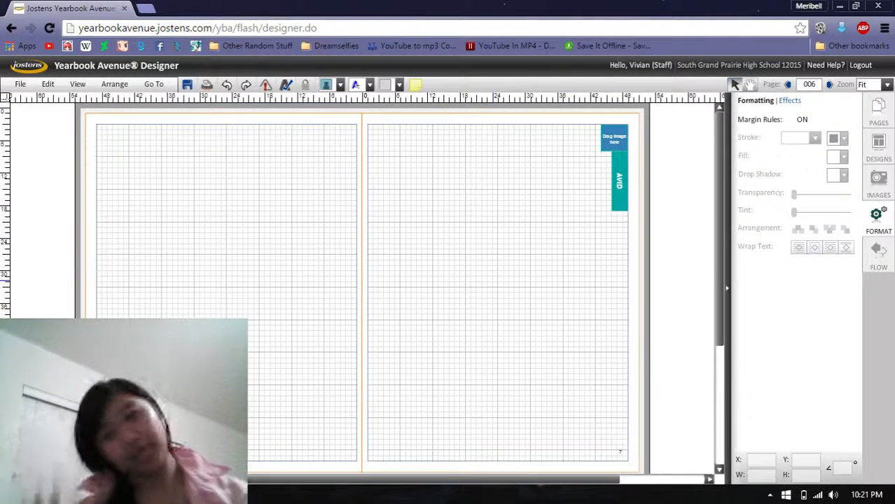
pyautogui.click(620, 175)
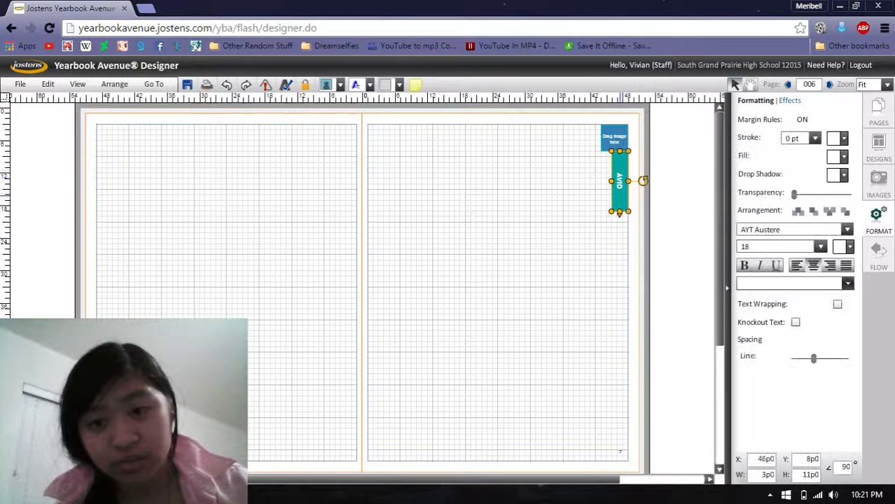
pyautogui.moveTo(619, 211); pyautogui.dragTo(619, 207)
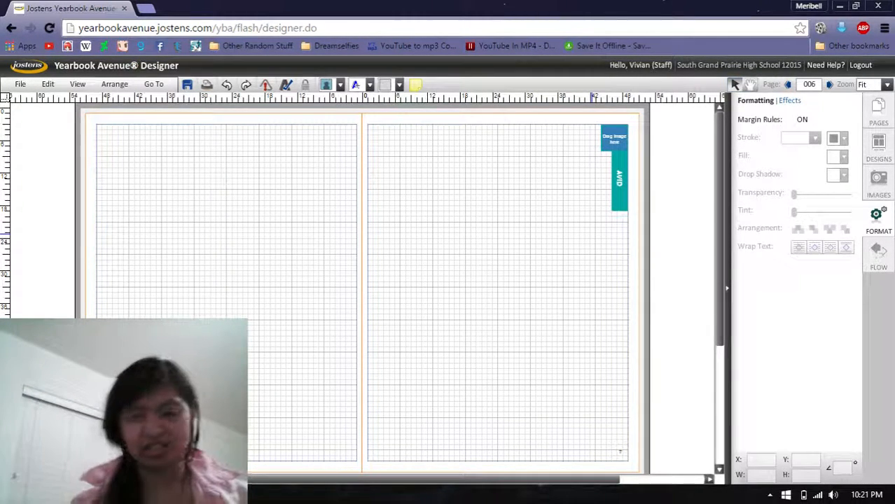
pyautogui.click(617, 183)
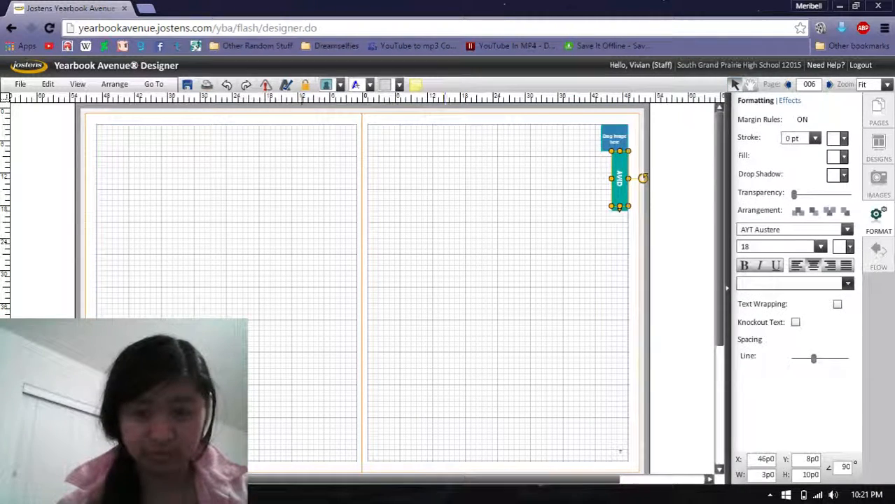
pyautogui.hotkey('alt', 'Tab')
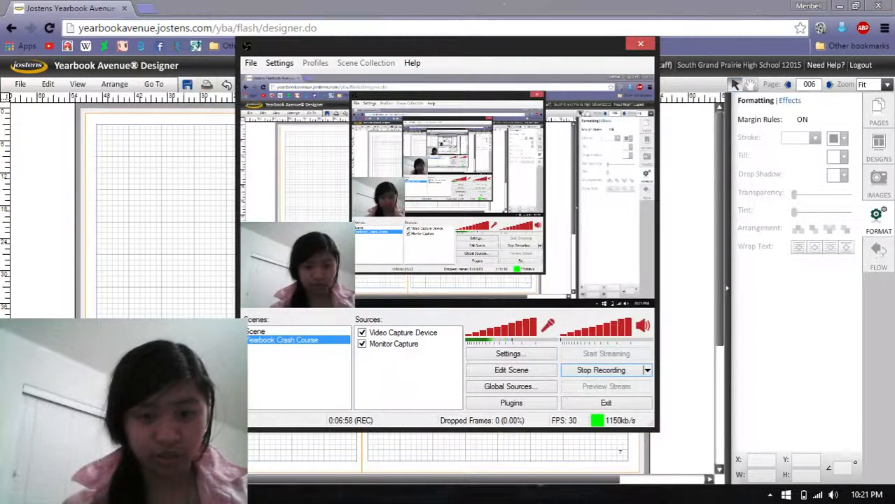
pyautogui.hotkey('alt', 'Tab')
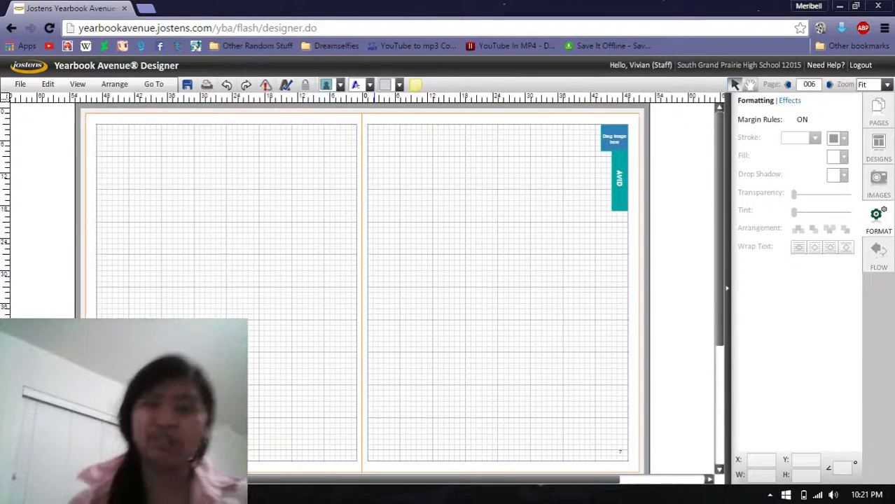
# - Add a text box to the lower part of the left page and replace its placeholder text with "Knowledge if Power"
pyautogui.click(356, 85)
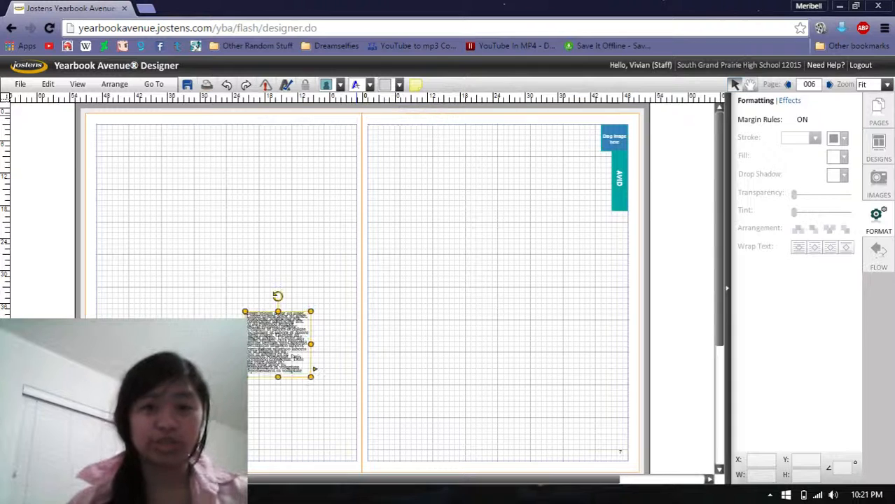
pyautogui.press('Delete')
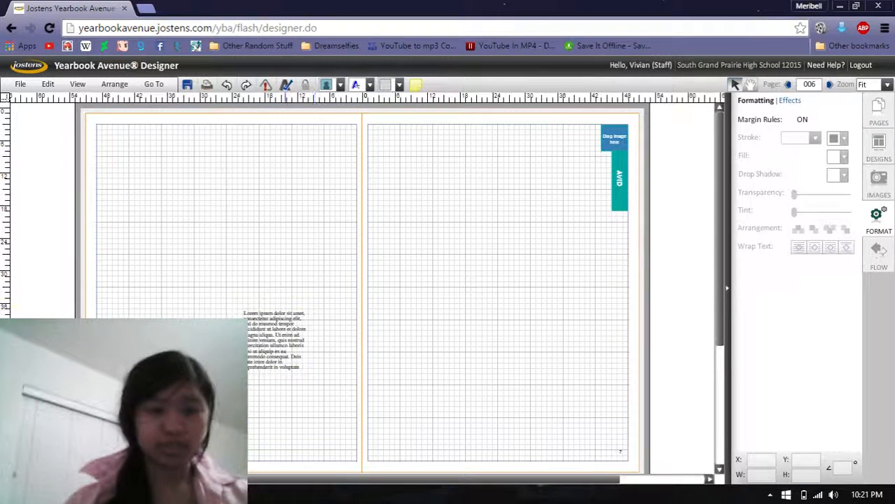
pyautogui.click(293, 325)
pyautogui.moveTo(294, 309); pyautogui.dragTo(327, 296)
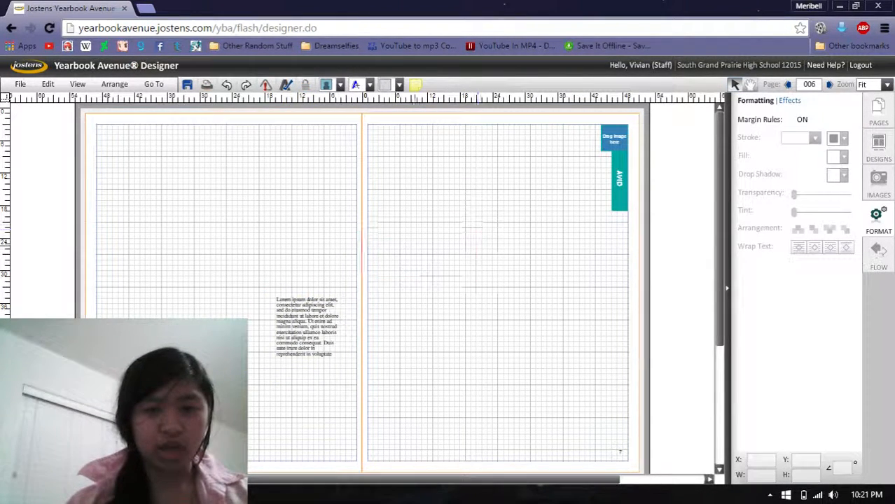
pyautogui.doubleClick(319, 326)
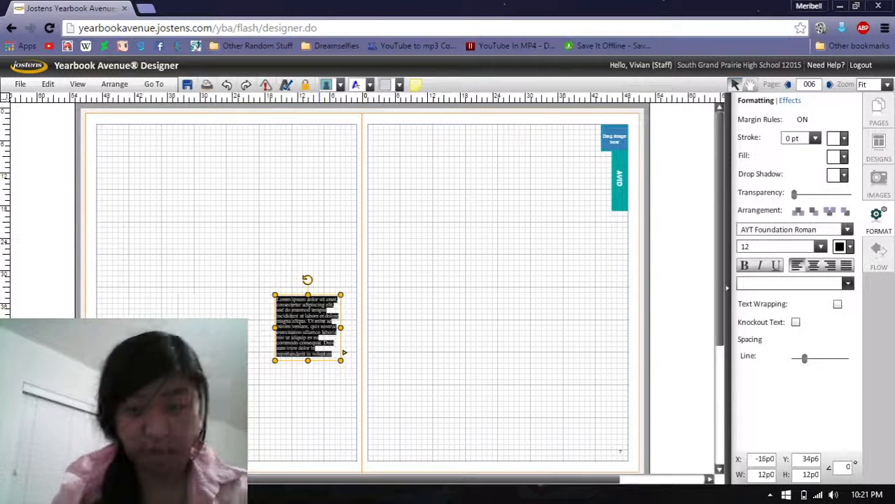
pyautogui.write('Knowled')
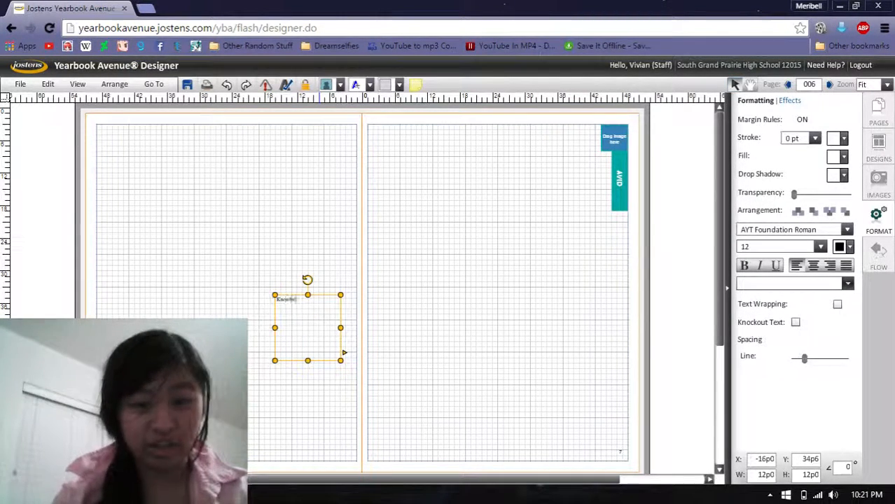
pyautogui.write('ge is power')
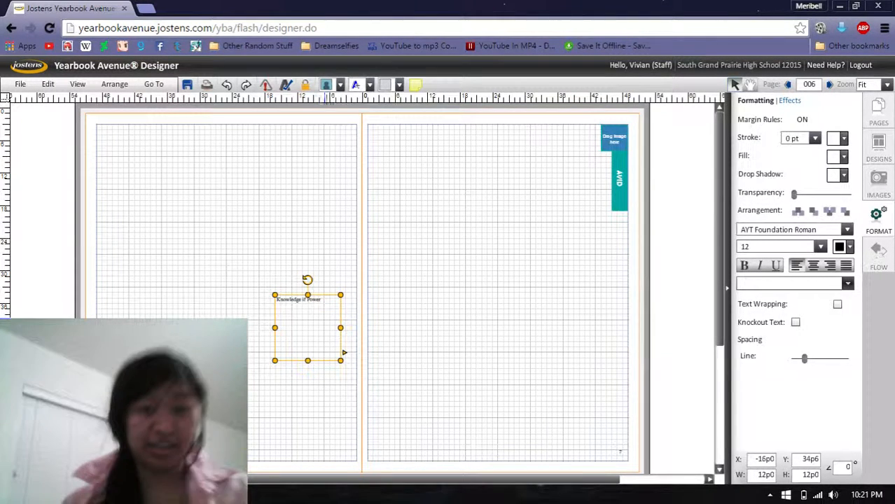
# - Change the font of "Knowledge if Power" to AYT Old Typewriter
pyautogui.moveTo(319, 299); pyautogui.dragTo(276, 299)
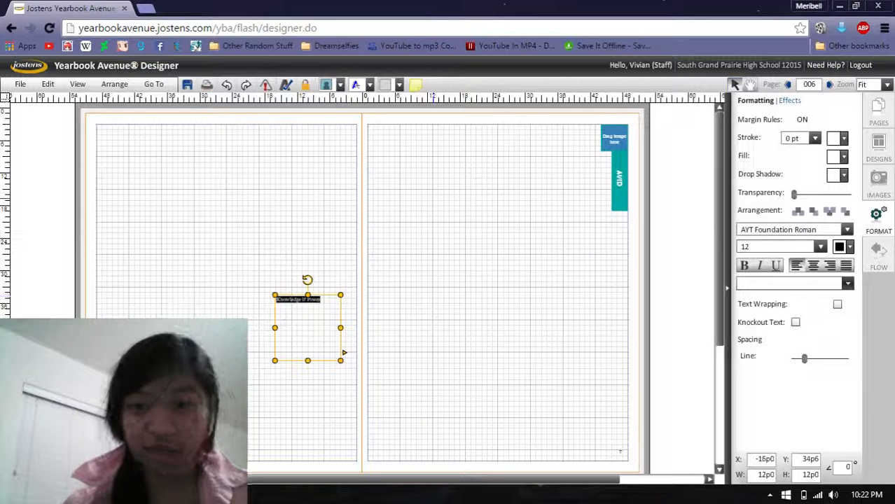
pyautogui.click(848, 230)
pyautogui.scroll(-3, 791, 269)
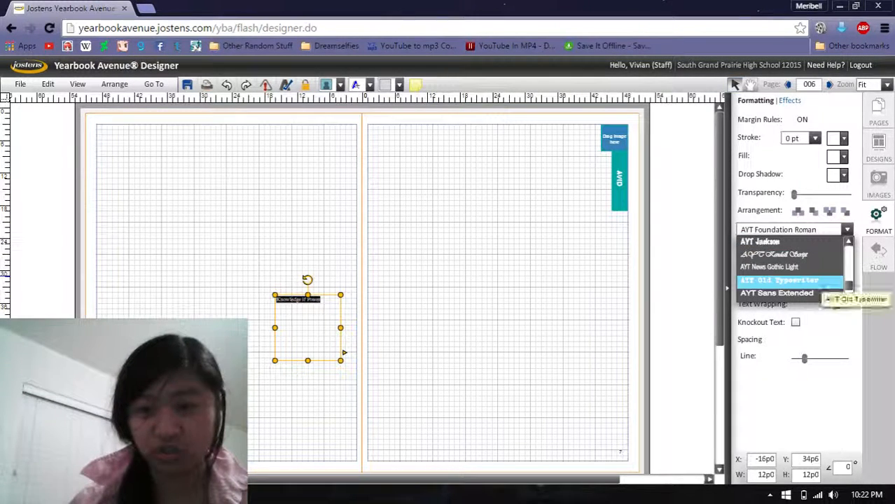
pyautogui.click(827, 281)
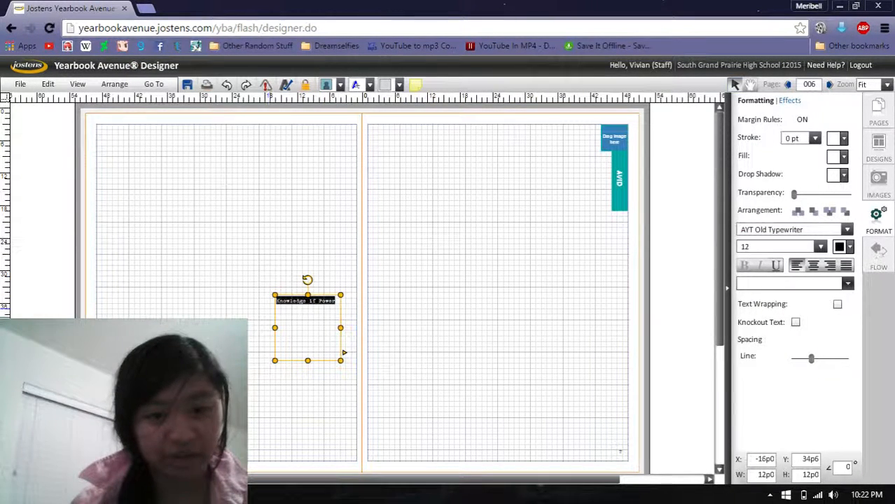
# - Widen the "Knowledge if Power" text box to 28p0 and set its font size to 28
pyautogui.moveTo(274, 327); pyautogui.dragTo(184, 305)
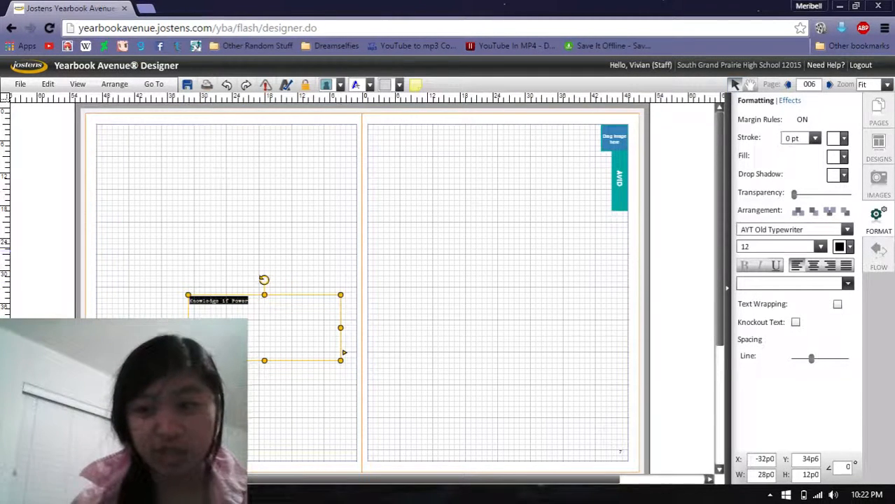
pyautogui.moveTo(754, 247); pyautogui.dragTo(739, 246)
pyautogui.click(820, 247)
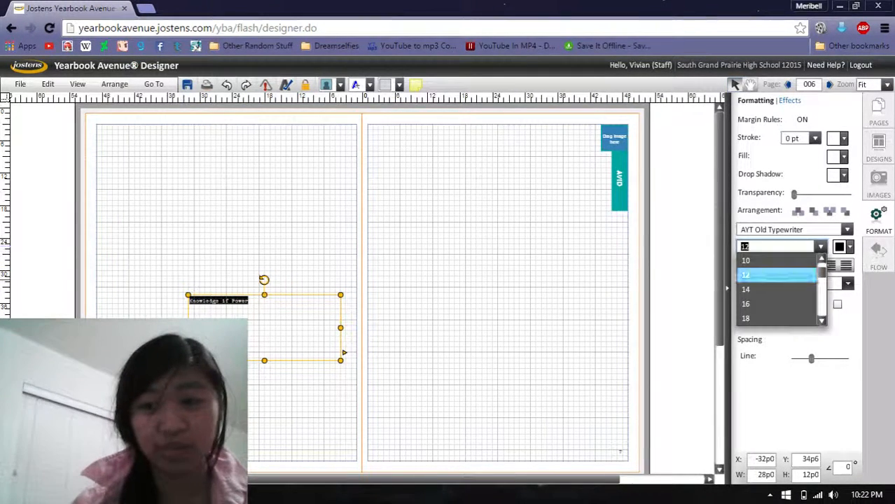
pyautogui.scroll(-1, 777, 263)
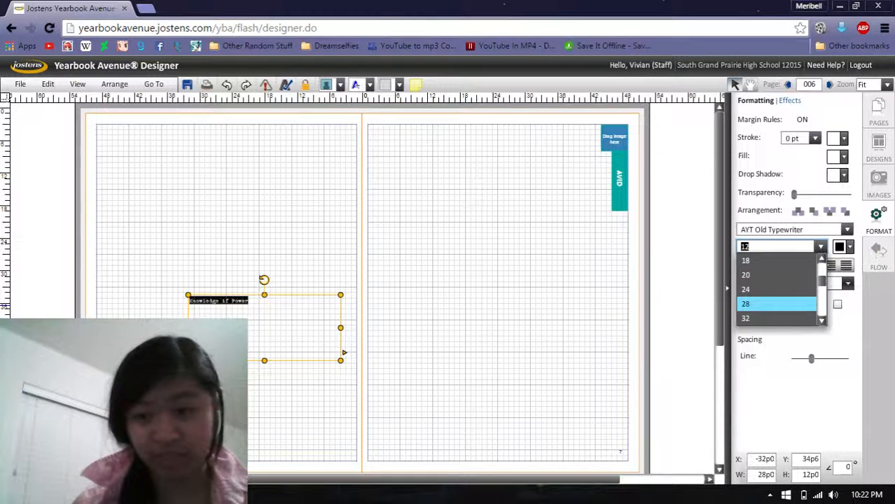
pyautogui.click(770, 304)
pyautogui.click(420, 311)
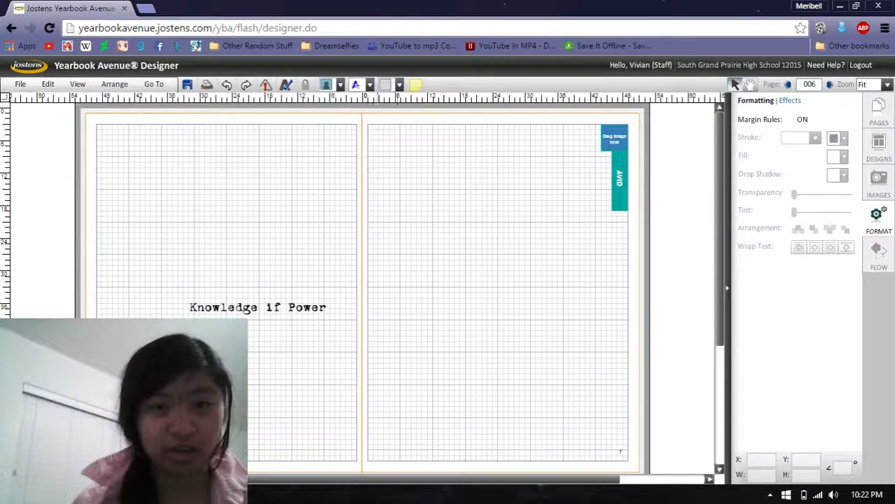
# - Add a gray rectangle, 47p6 wide by 12p0 high, along the upper margin of the left page
pyautogui.click(384, 84)
pyautogui.moveTo(283, 345); pyautogui.dragTo(354, 157)
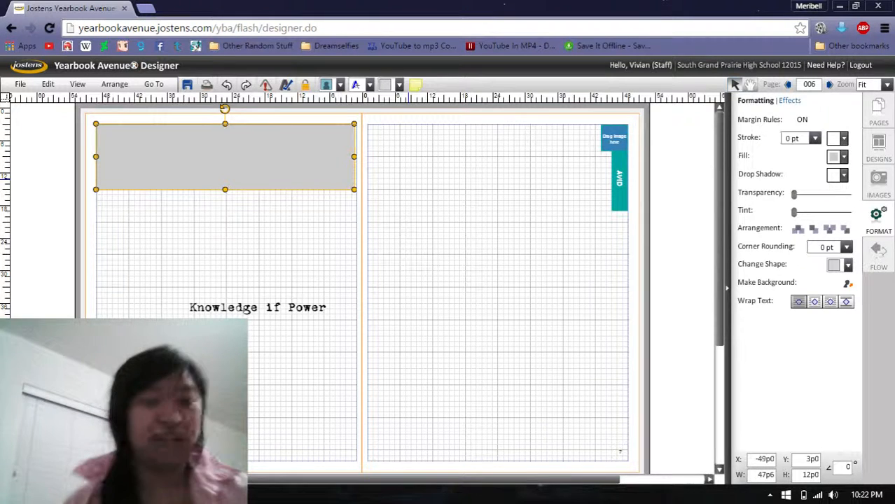
pyautogui.click(352, 196)
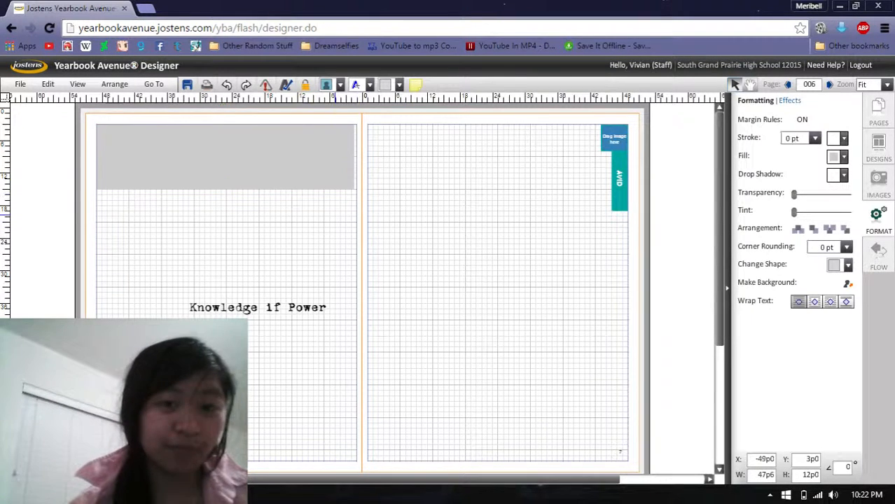
# - Widen the gray rectangle to 48p0 to span the left page's margins, and reduce its height to 7p0
pyautogui.click(250, 157)
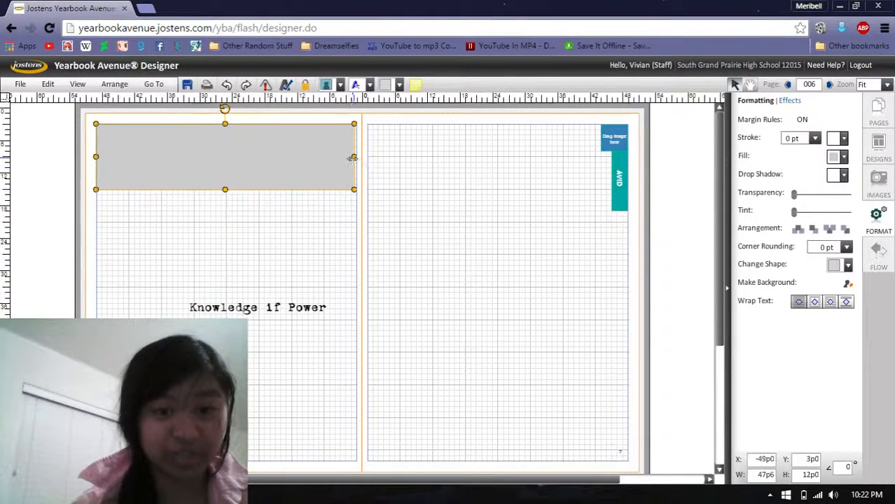
pyautogui.moveTo(355, 157); pyautogui.dragTo(357, 157)
pyautogui.moveTo(229, 189); pyautogui.dragTo(227, 160)
pyautogui.click(254, 105)
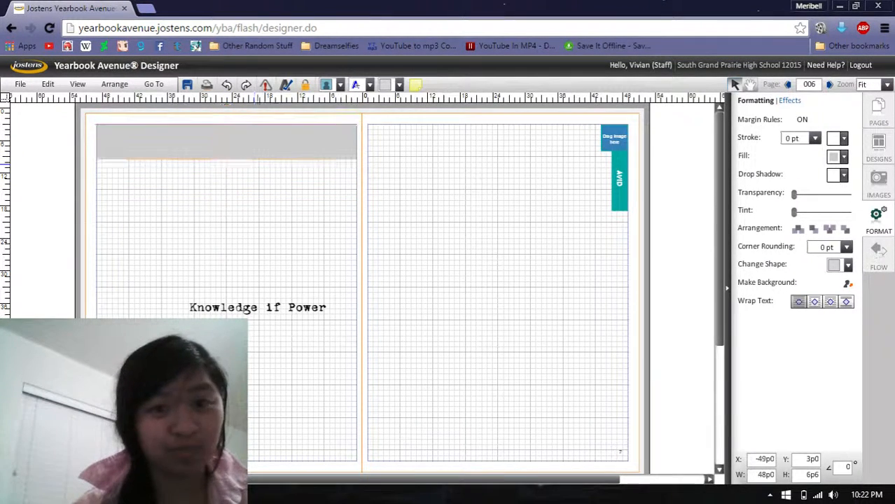
pyautogui.click(245, 146)
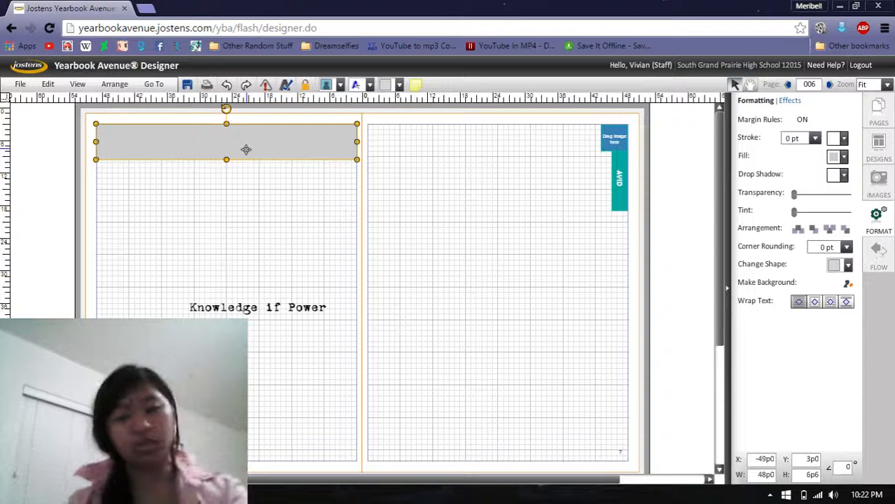
pyautogui.click(259, 205)
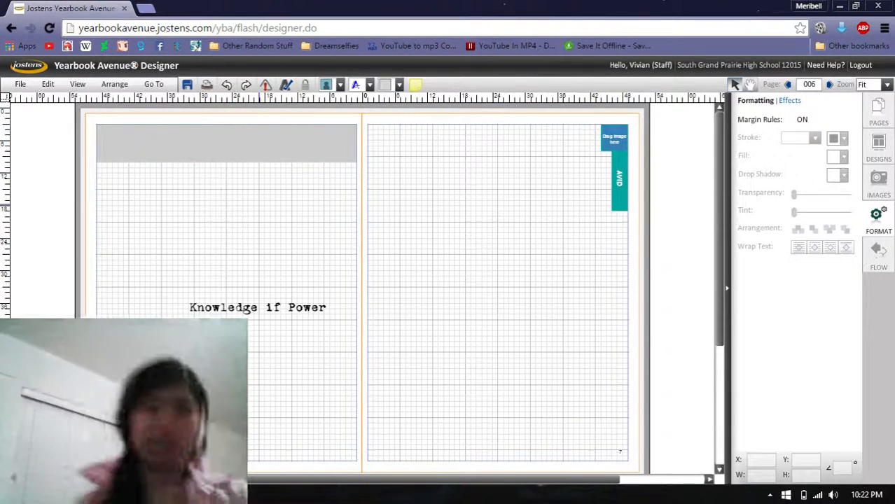
# - Move the "Knowledge if Power" text box slightly higher on the left page
pyautogui.click(291, 302)
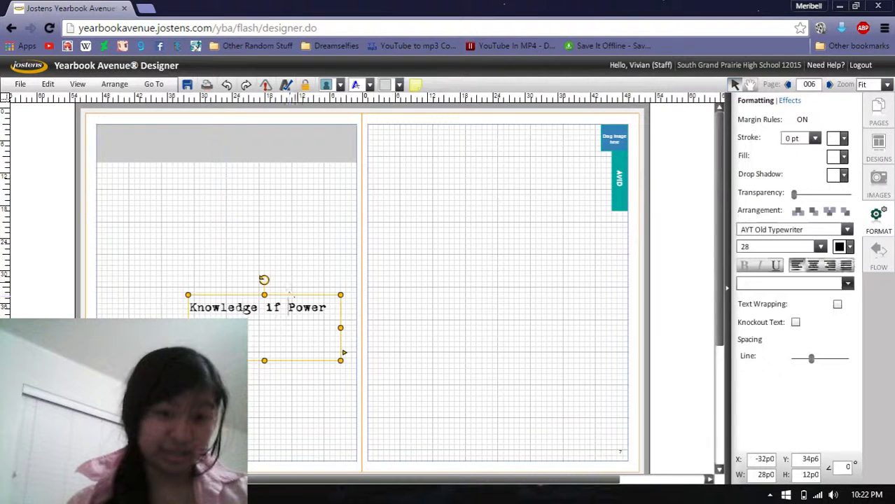
pyautogui.moveTo(293, 293); pyautogui.dragTo(288, 263)
# - Delete the gray rectangle at the upper margin of the left page
pyautogui.click(258, 144)
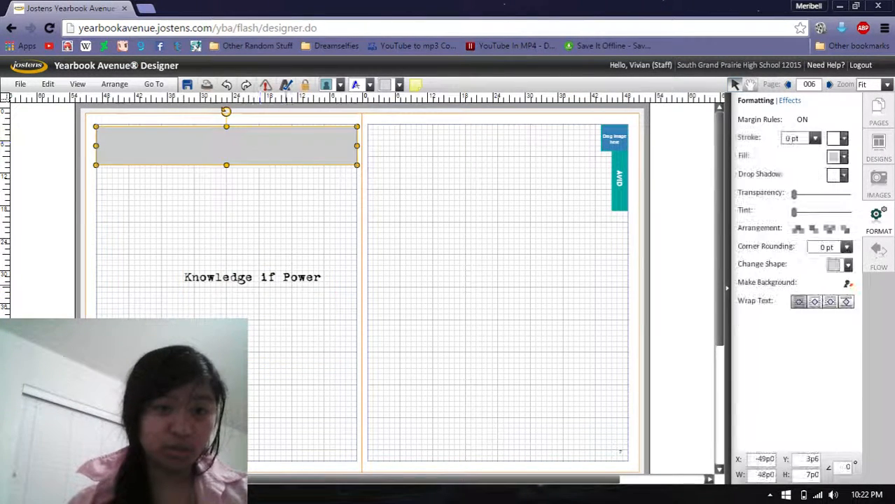
pyautogui.press('Delete')
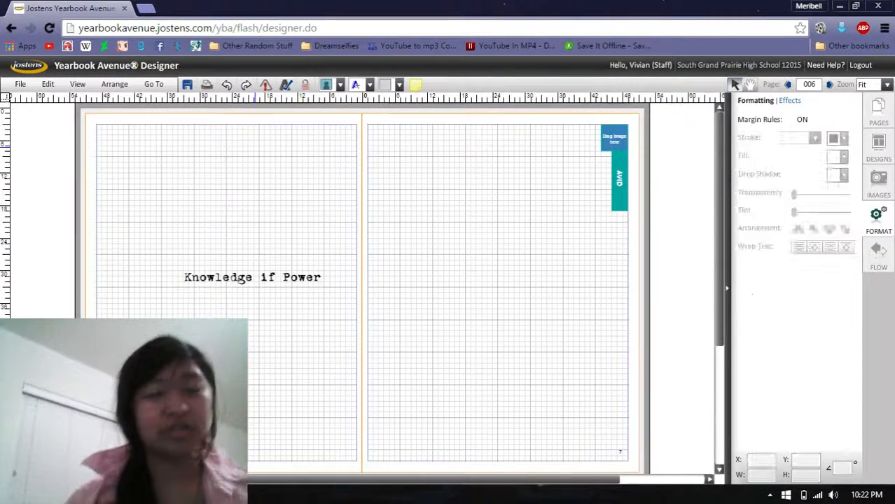
# - Delete the "Knowledge if Power" text box from the left page
pyautogui.click(242, 274)
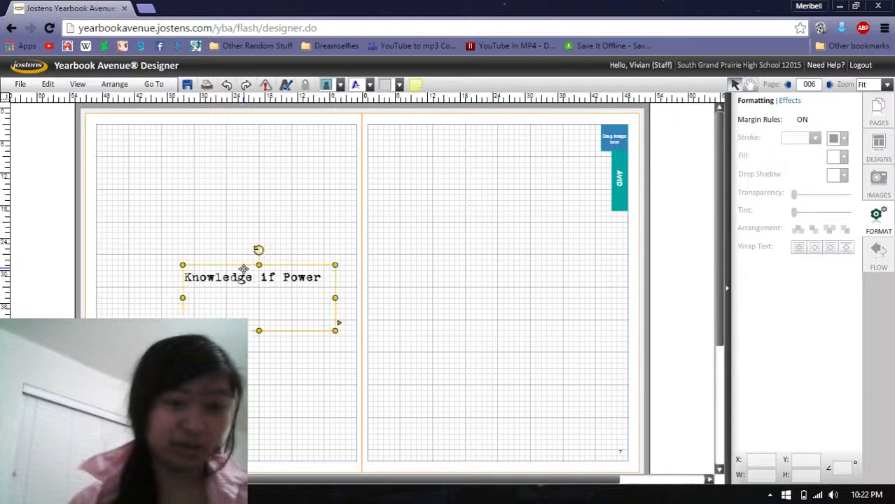
pyautogui.press('Delete')
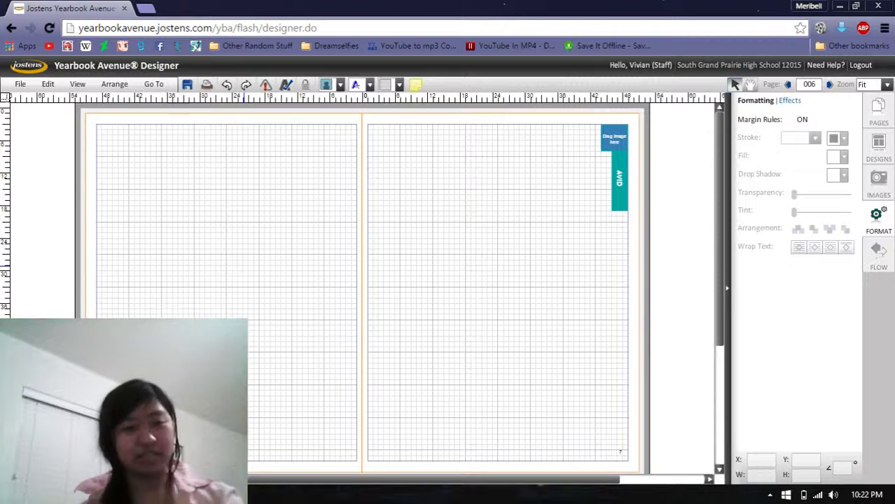
pyautogui.hotkey('ctrl', 'z')
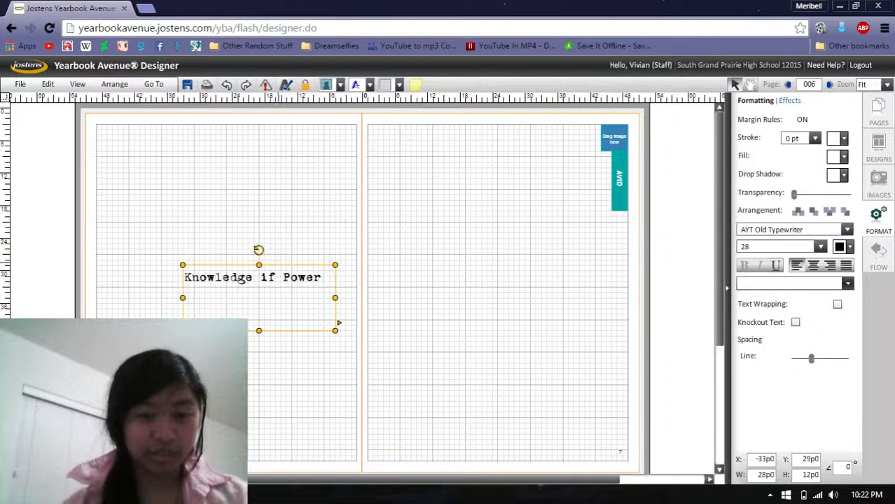
pyautogui.press('Delete')
pyautogui.hotkey('ctrl', 'a')
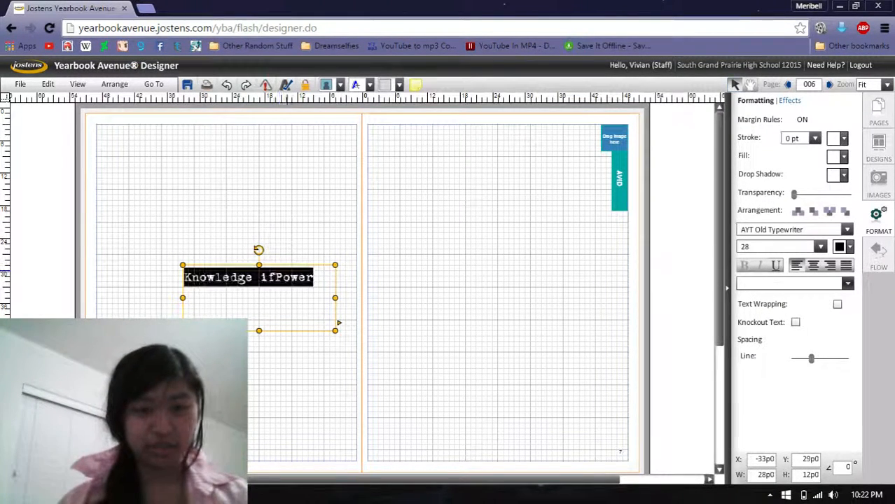
pyautogui.click(285, 268)
pyautogui.click(309, 267)
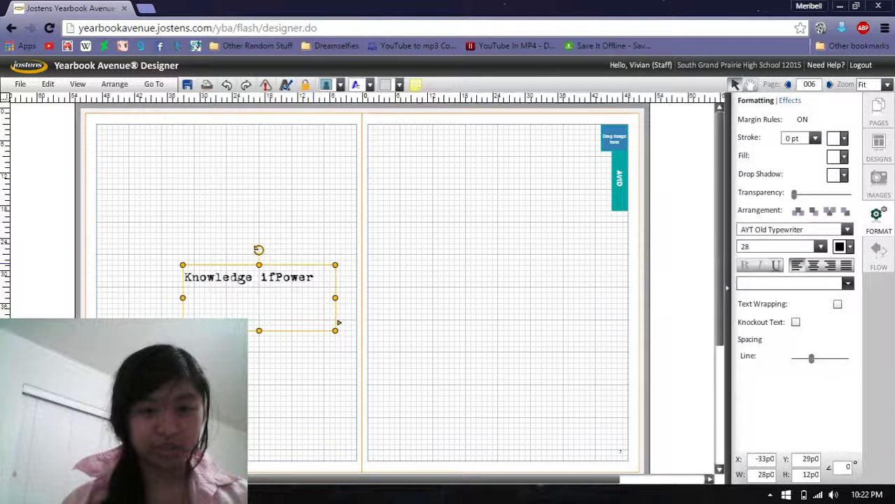
pyautogui.press('Delete')
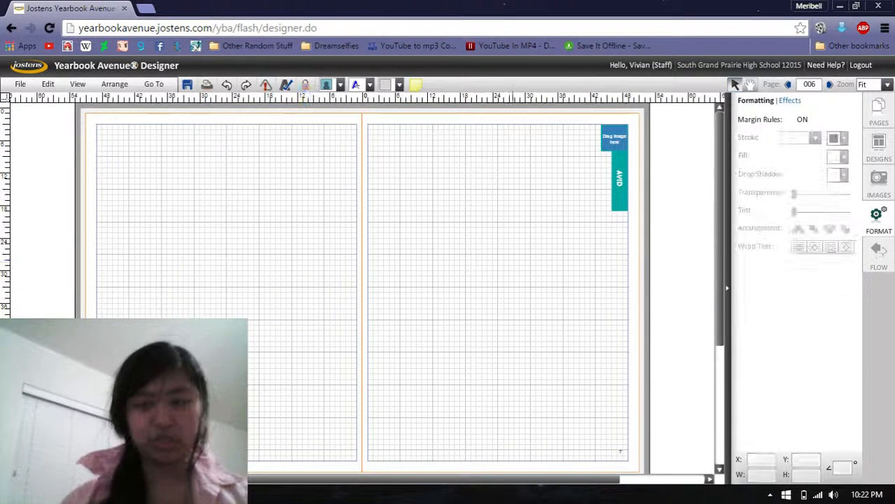
# - Delete the teal "AVID" tab and the image box above it in the right page's upper outer corner
pyautogui.moveTo(636, 232); pyautogui.dragTo(586, 126)
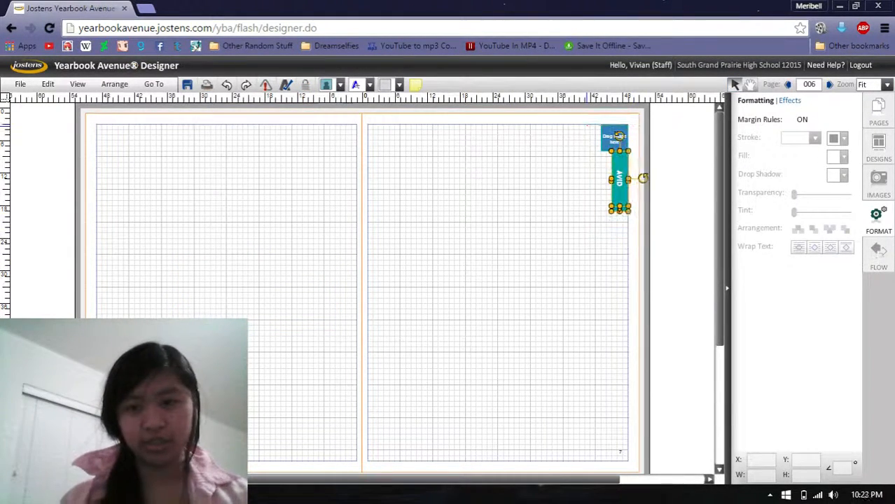
pyautogui.press('Delete')
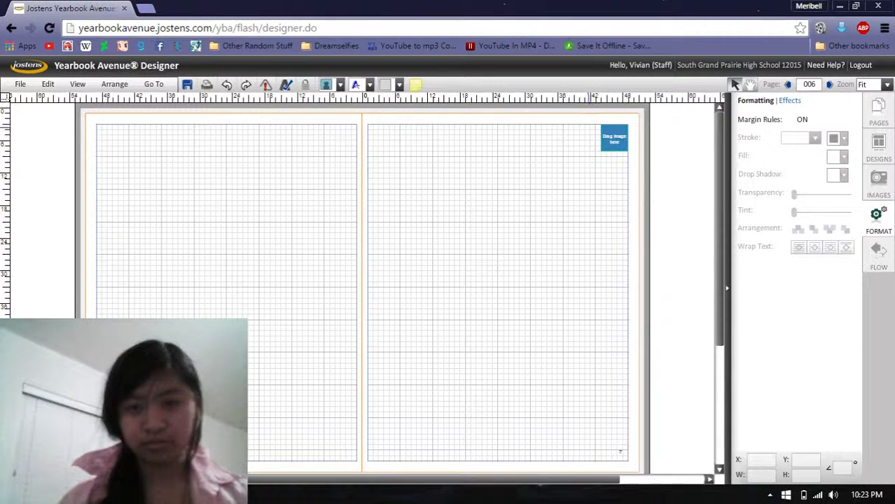
pyautogui.click(603, 137)
pyautogui.press('Delete')
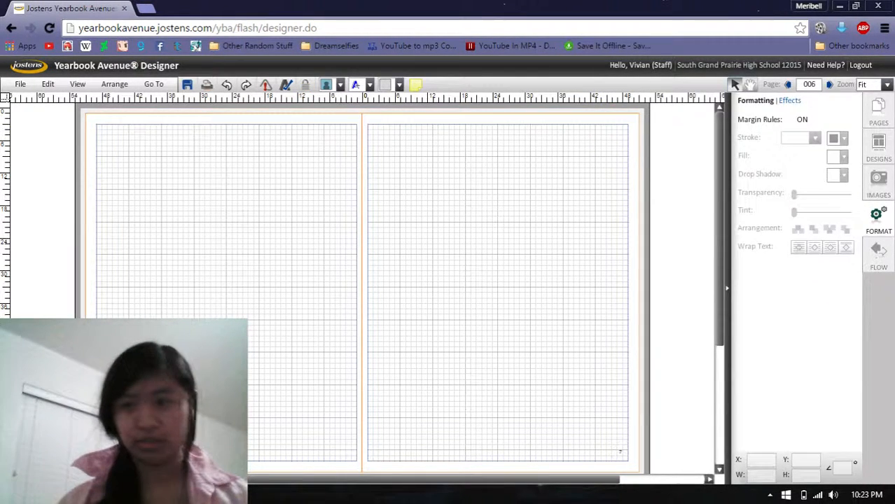
# - Open the page 008 spread, saving the changes to the current spread first
pyautogui.click(878, 118)
pyautogui.click(764, 223)
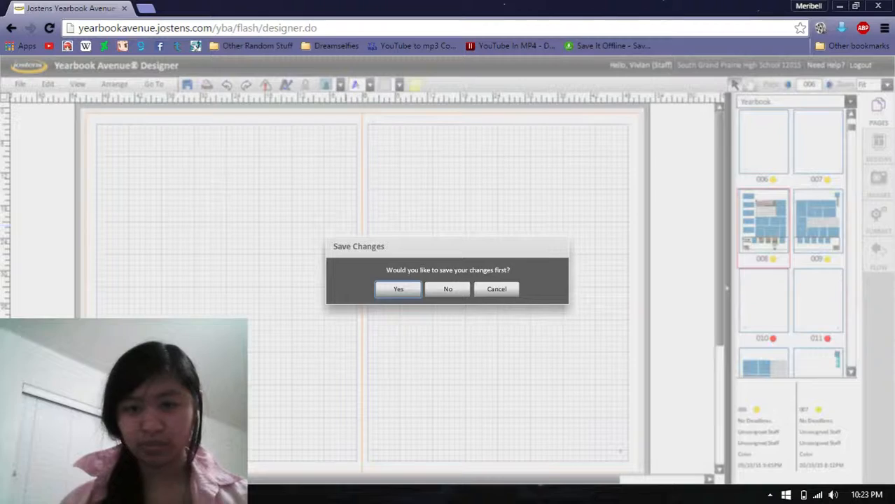
pyautogui.press('Return')
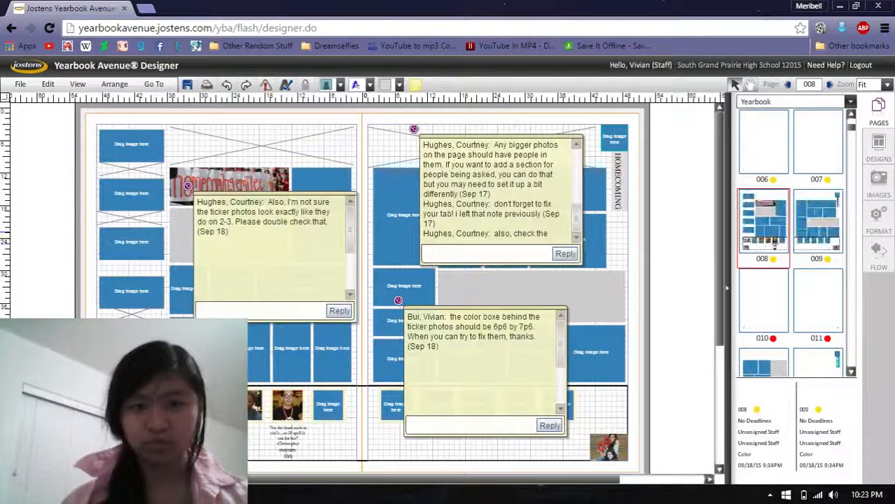
# - Open the page 025 spread and examine its "Make a change" and "You don't have to be a doctor to save lives" headlines
pyautogui.scroll(-6, 795, 385)
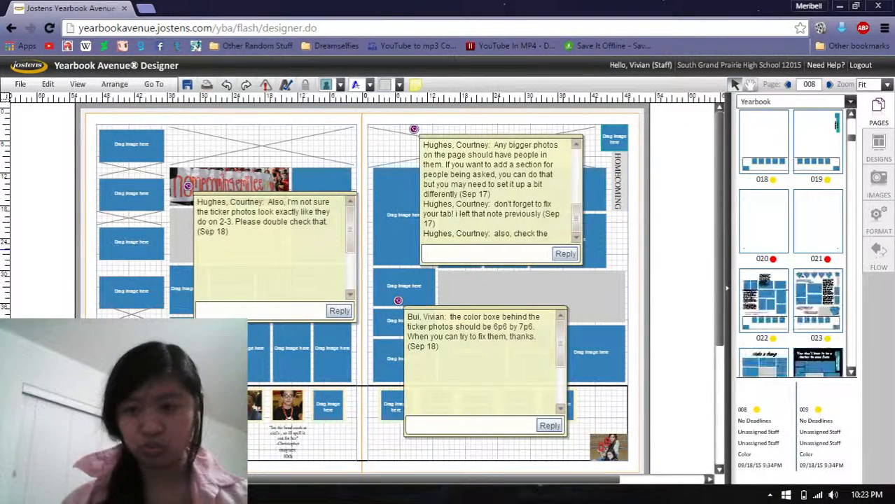
pyautogui.scroll(-2, 796, 389)
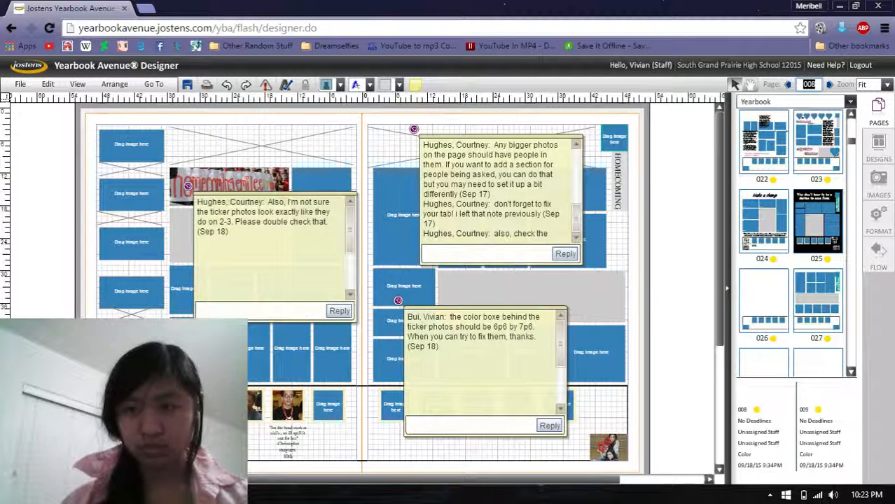
pyautogui.doubleClick(818, 219)
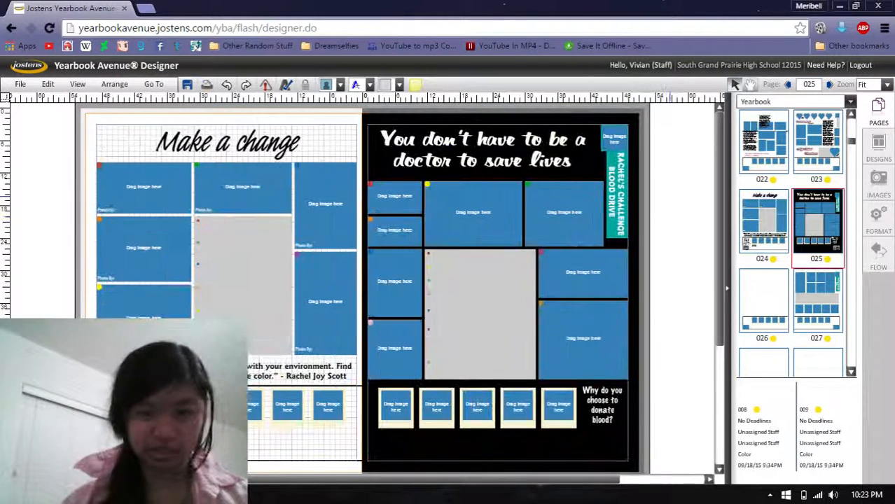
pyautogui.click(358, 152)
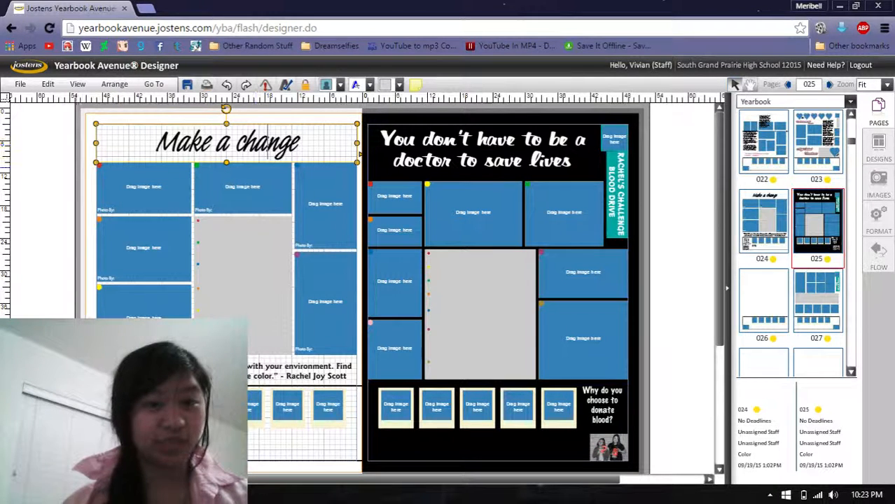
pyautogui.click(60, 169)
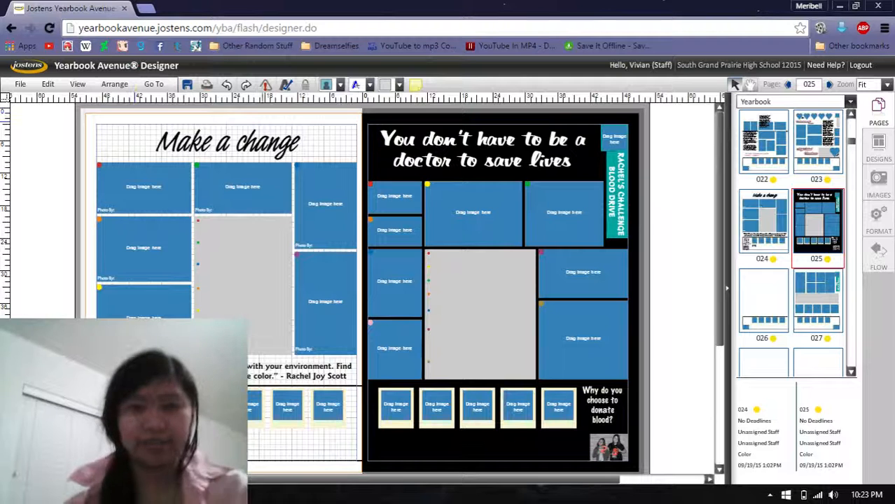
pyautogui.click(420, 148)
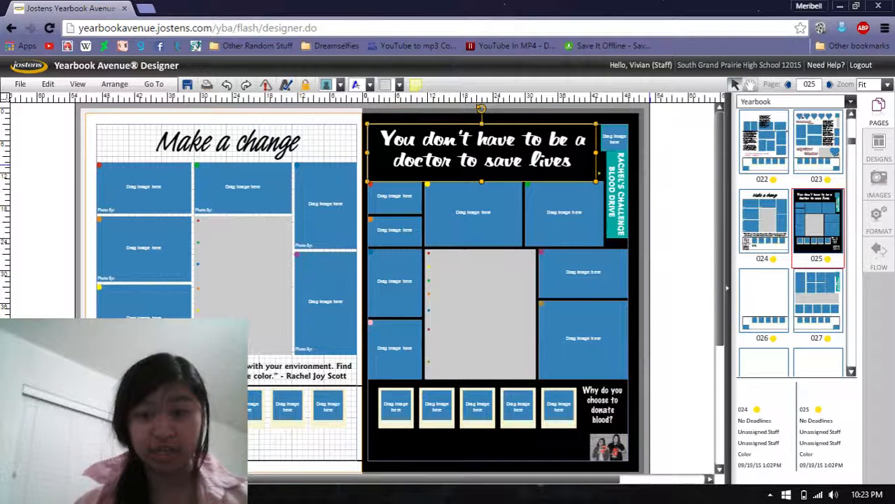
pyautogui.click(650, 210)
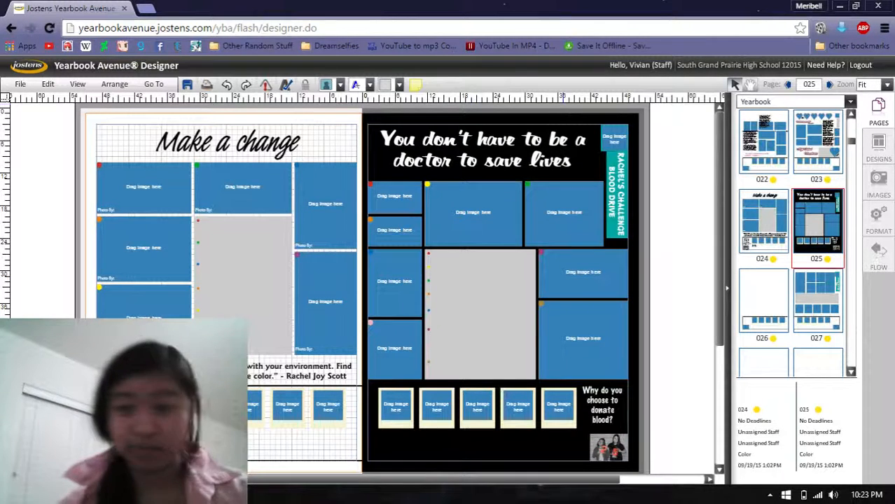
# - Go to page 176 and examine the "CAUTION! Students at Work" headline
pyautogui.scroll(-2, 791, 238)
pyautogui.scroll(-8, 791, 238)
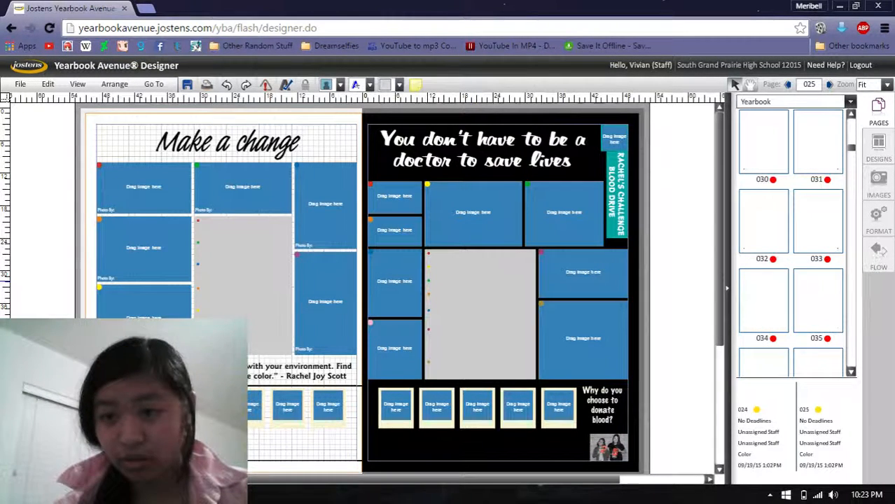
pyautogui.doubleClick(809, 84)
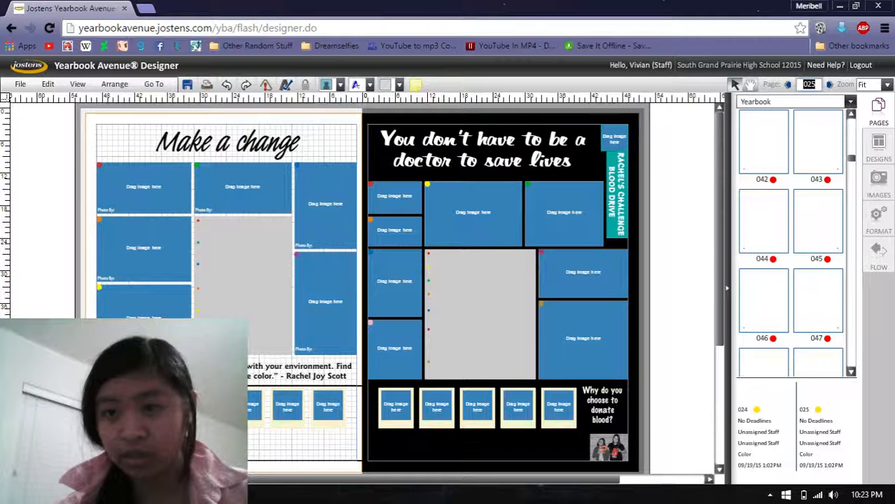
pyautogui.write('176')
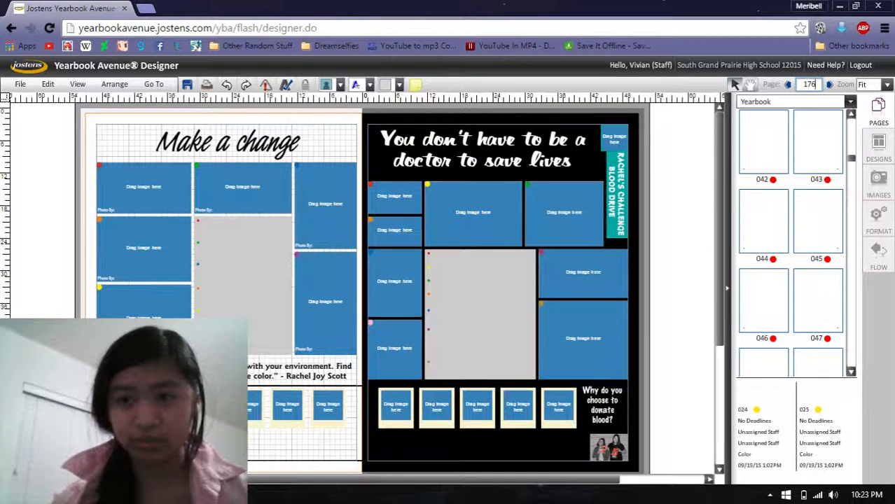
pyautogui.press('Return')
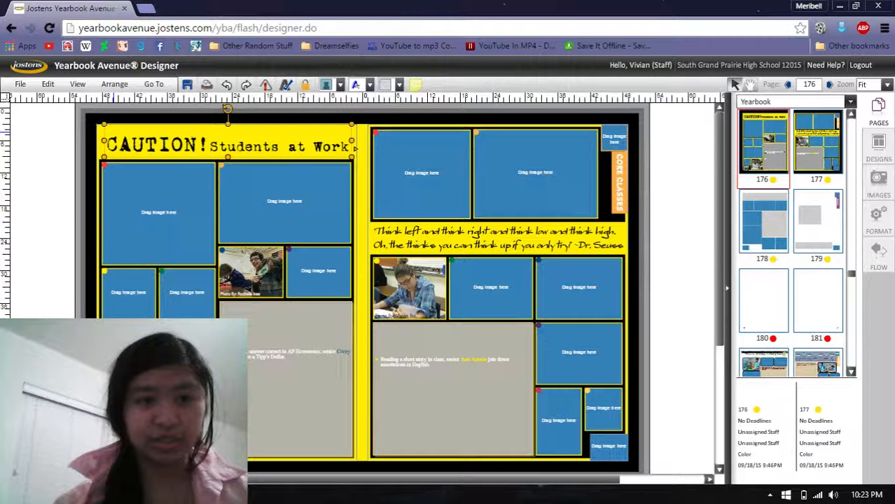
pyautogui.moveTo(107, 143); pyautogui.dragTo(350, 146)
pyautogui.click(360, 145)
pyautogui.click(312, 144)
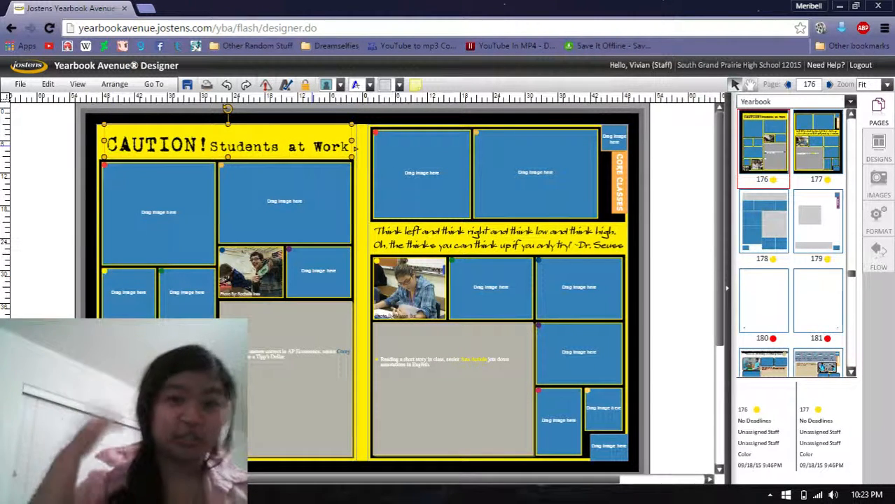
# - Open the page 182 spread and zoom to 200% on the "We don't have to serve, we get to..." quote banner
pyautogui.scroll(-2, 765, 222)
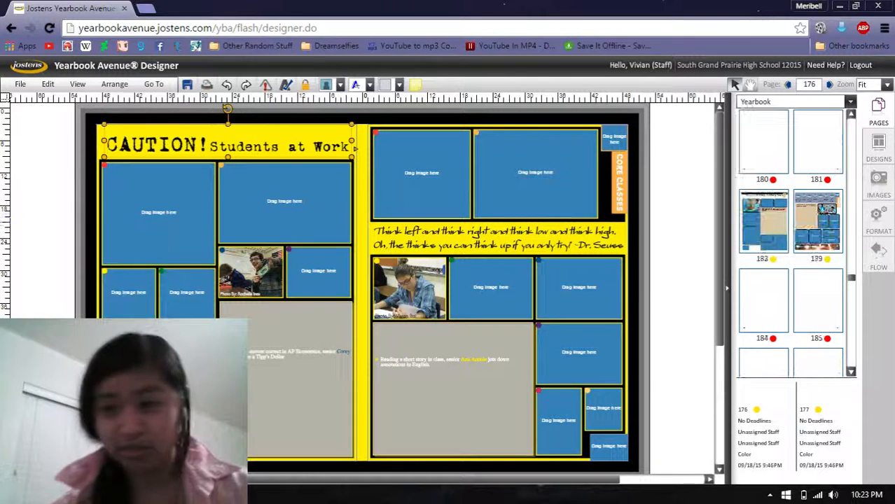
pyautogui.doubleClick(764, 218)
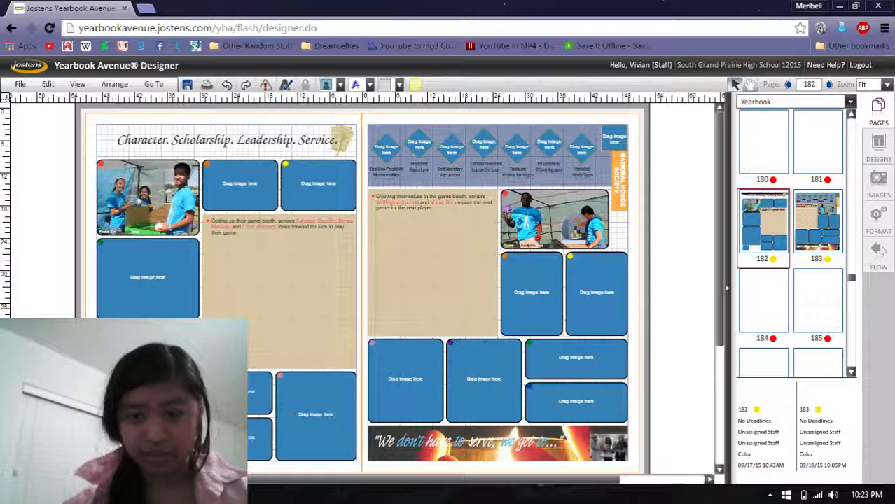
pyautogui.click(886, 84)
pyautogui.click(872, 228)
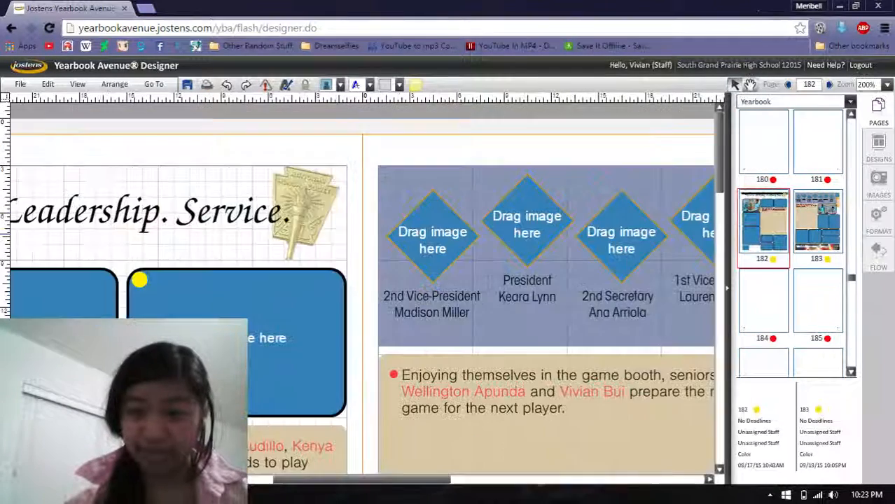
pyautogui.moveTo(719, 153); pyautogui.dragTo(719, 352)
pyautogui.moveTo(361, 479); pyautogui.dragTo(446, 480)
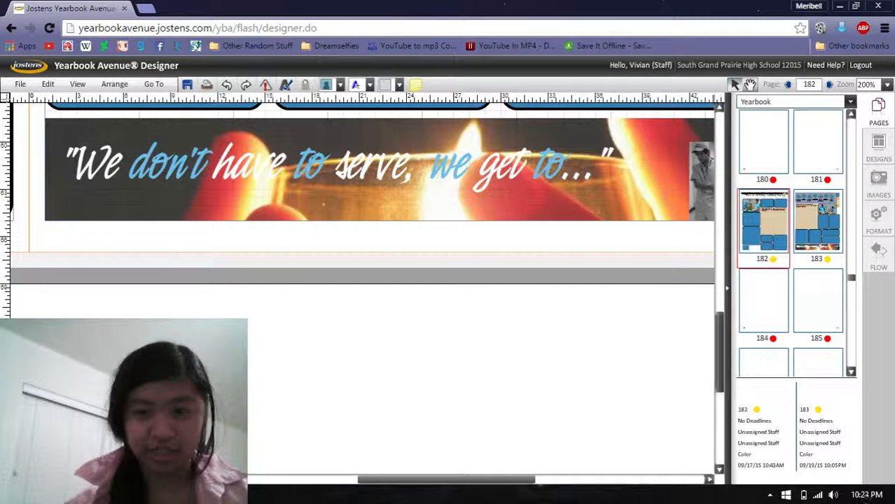
pyautogui.scroll(4, 378, 224)
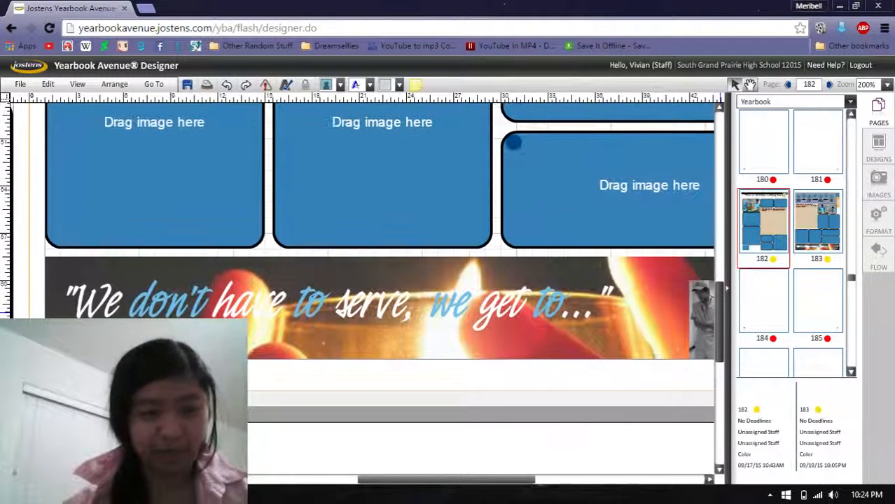
# - Reduce the transparency of the candle image behind the quote to its minimum
pyautogui.click(601, 353)
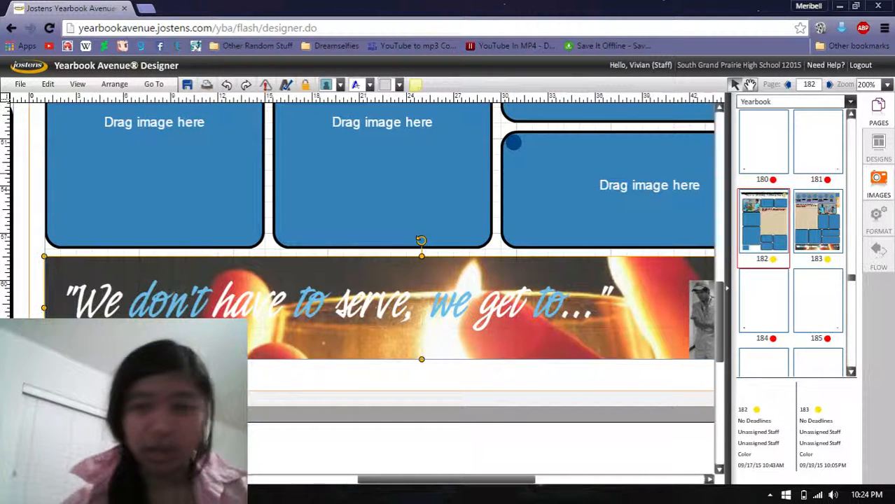
pyautogui.click(878, 218)
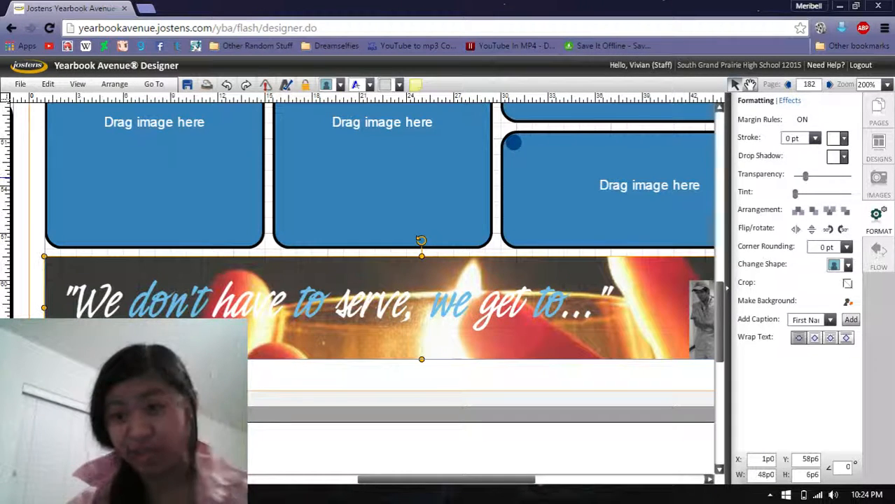
pyautogui.moveTo(805, 176)
pyautogui.mouseDown()
pyautogui.moveTo(851, 177)
pyautogui.moveTo(794, 176)
pyautogui.mouseUp()
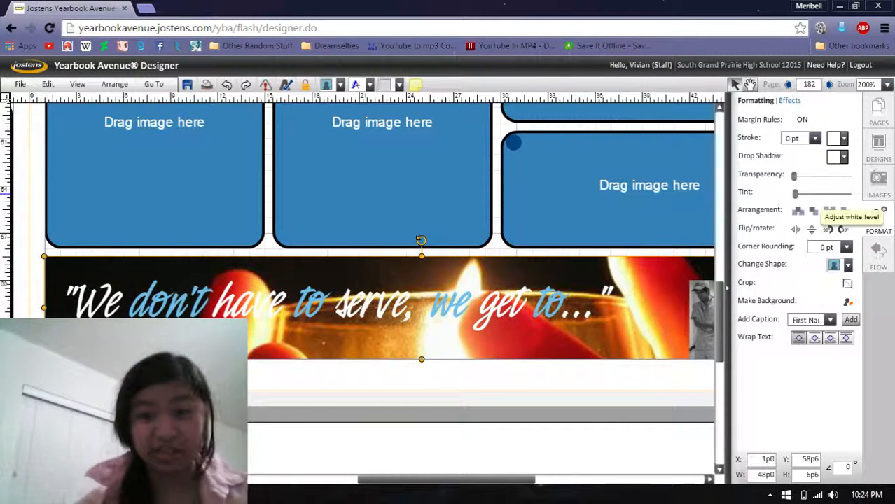
pyautogui.moveTo(794, 193)
pyautogui.mouseDown()
pyautogui.moveTo(843, 193)
pyautogui.moveTo(795, 193)
pyautogui.mouseUp()
# - Restore the Fit zoom and discard the unsaved transparency change on the page 182 spread
pyautogui.click(878, 112)
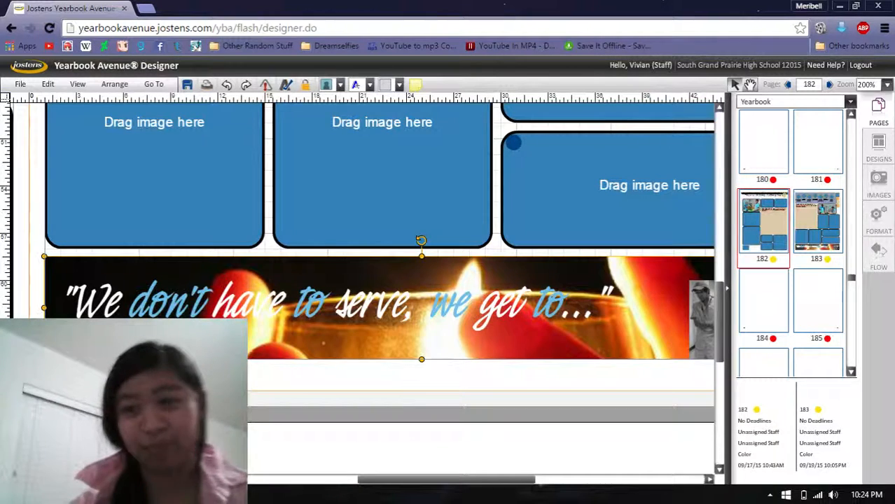
pyautogui.click(887, 84)
pyautogui.click(871, 99)
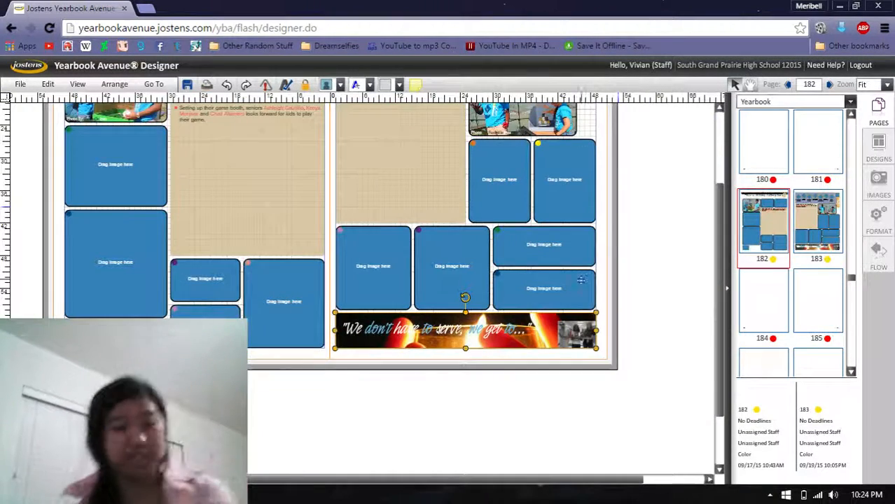
pyautogui.scroll(3, 605, 268)
pyautogui.click(829, 85)
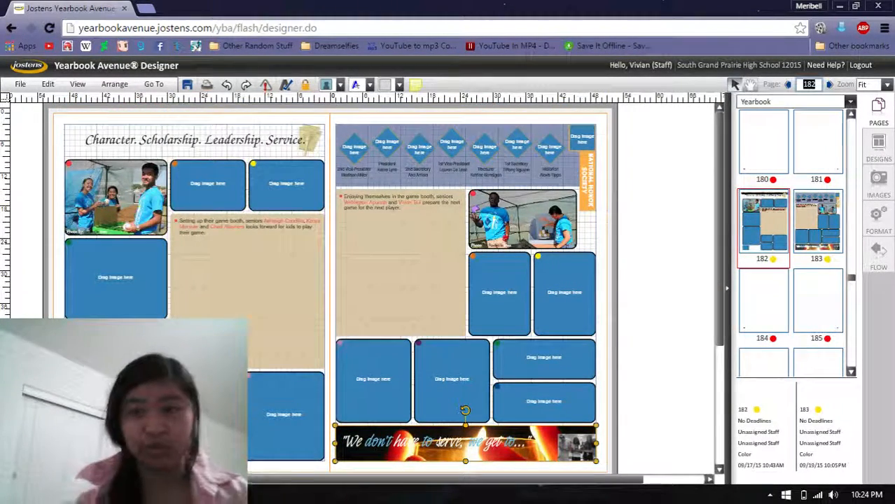
pyautogui.click(447, 289)
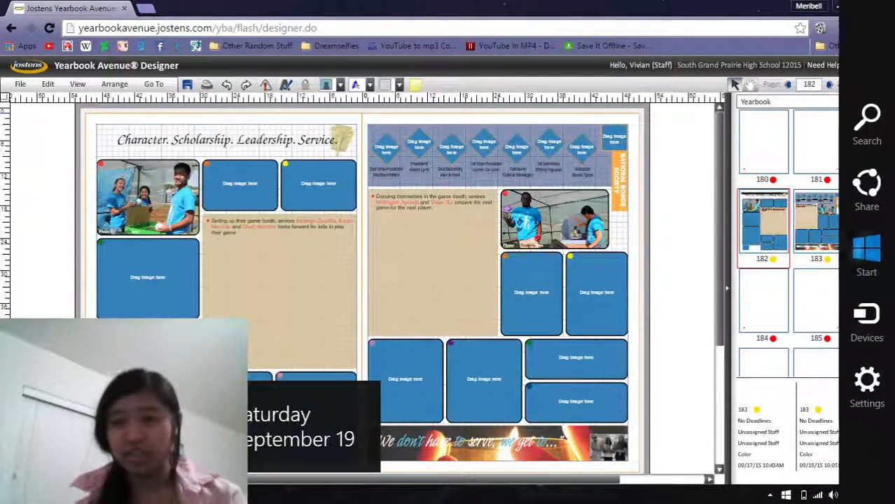
# - Open the blank practice spread at page 006 from the yearbook's page thumbnails
pyautogui.moveTo(851, 278); pyautogui.dragTo(851, 119)
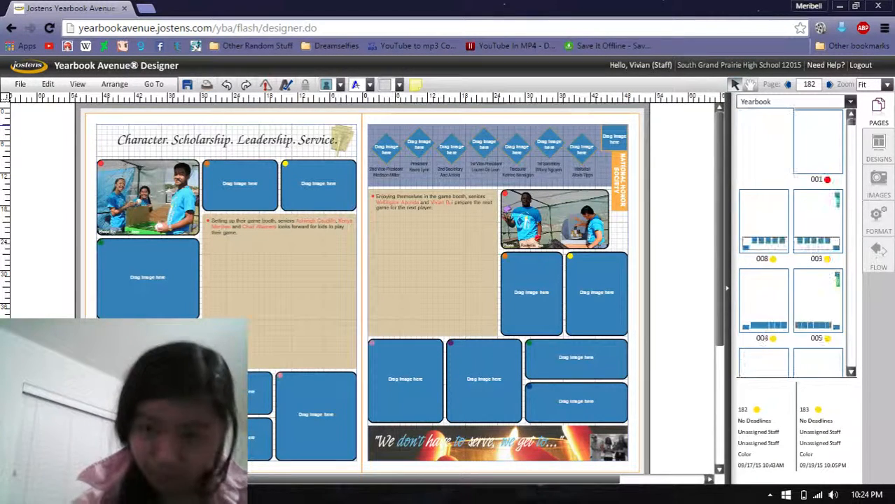
pyautogui.scroll(-2, 791, 238)
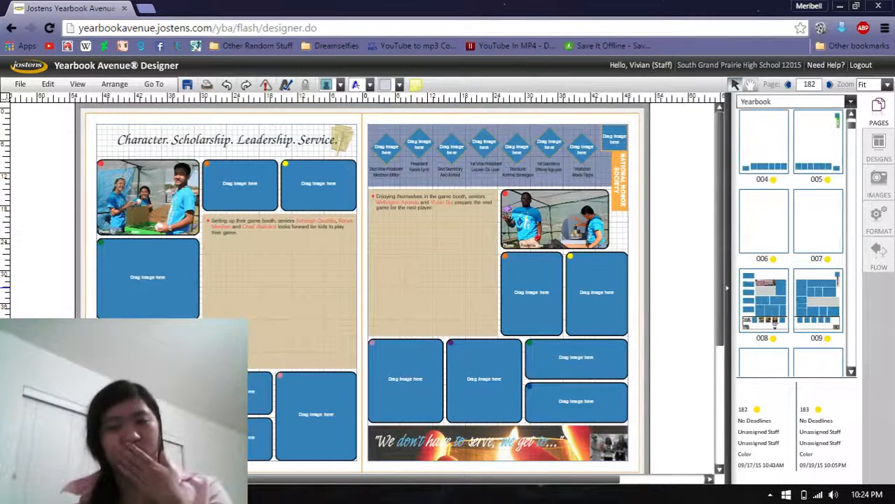
pyautogui.doubleClick(763, 217)
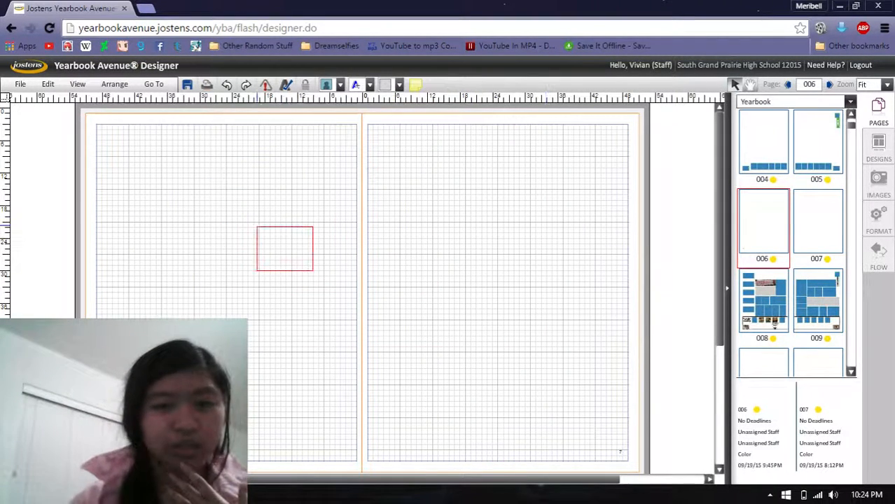
pyautogui.moveTo(194, 190); pyautogui.dragTo(530, 351)
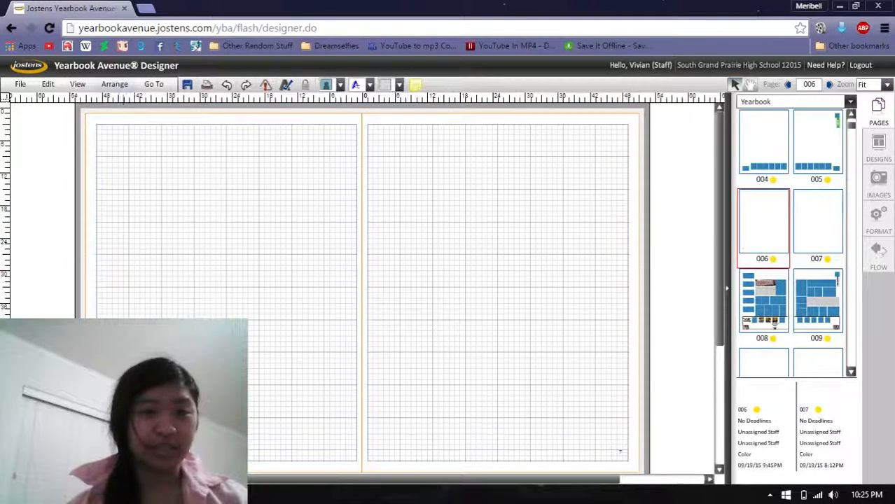
pyautogui.click(77, 84)
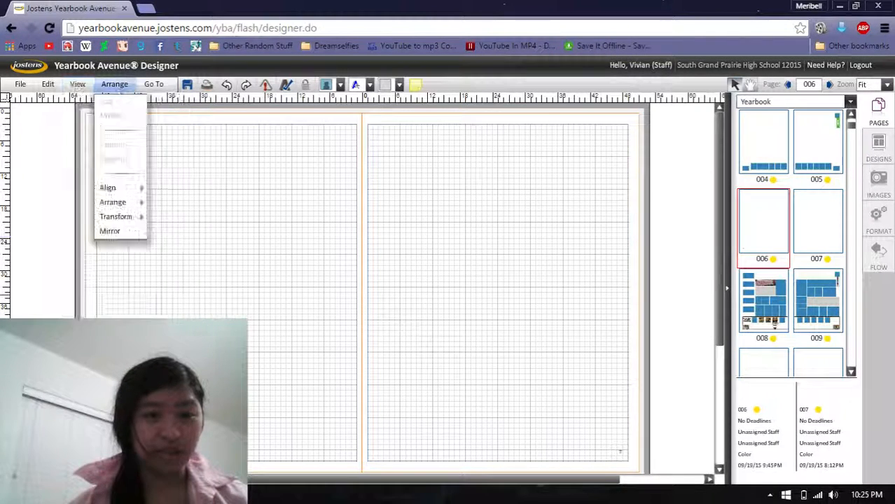
pyautogui.click(239, 165)
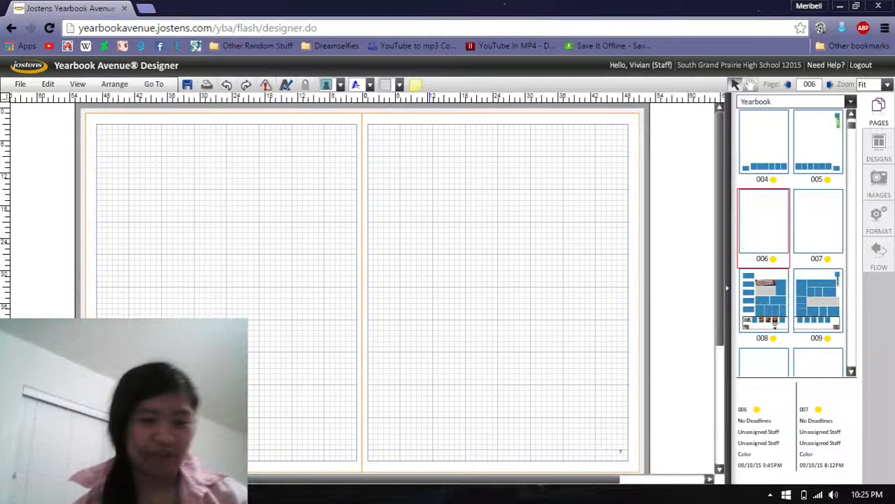
pyautogui.hotkey('alt', 'Tab')
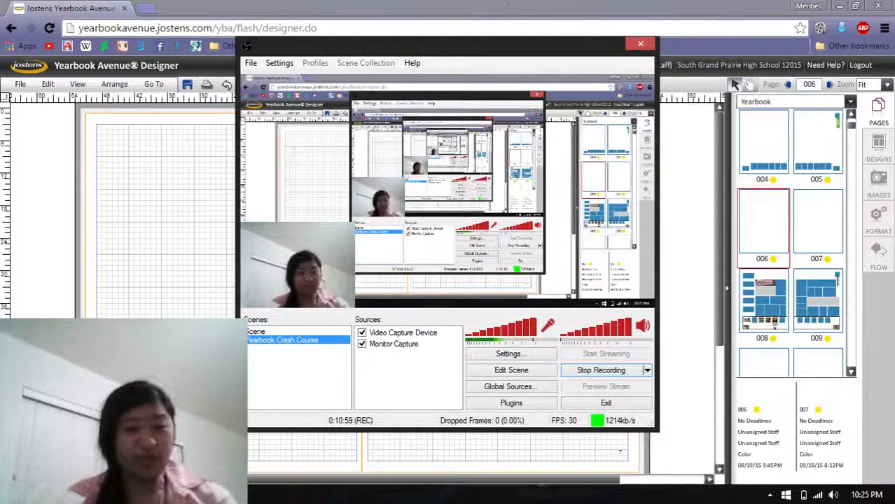